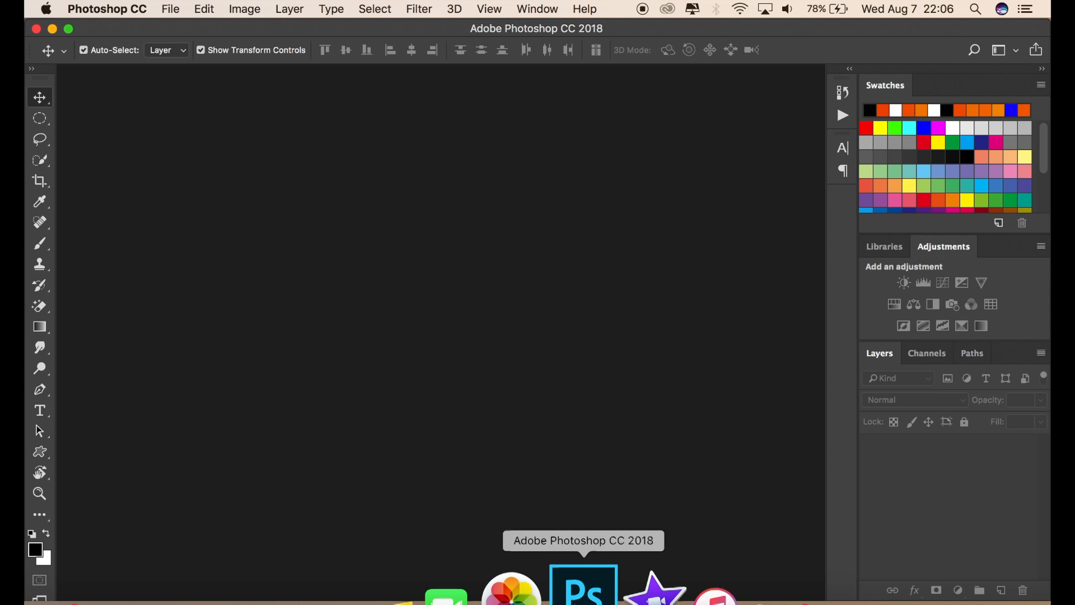
Open the image _MG_8741.jpg from the Desktop and duplicate its Background layer
left_click(170, 9)
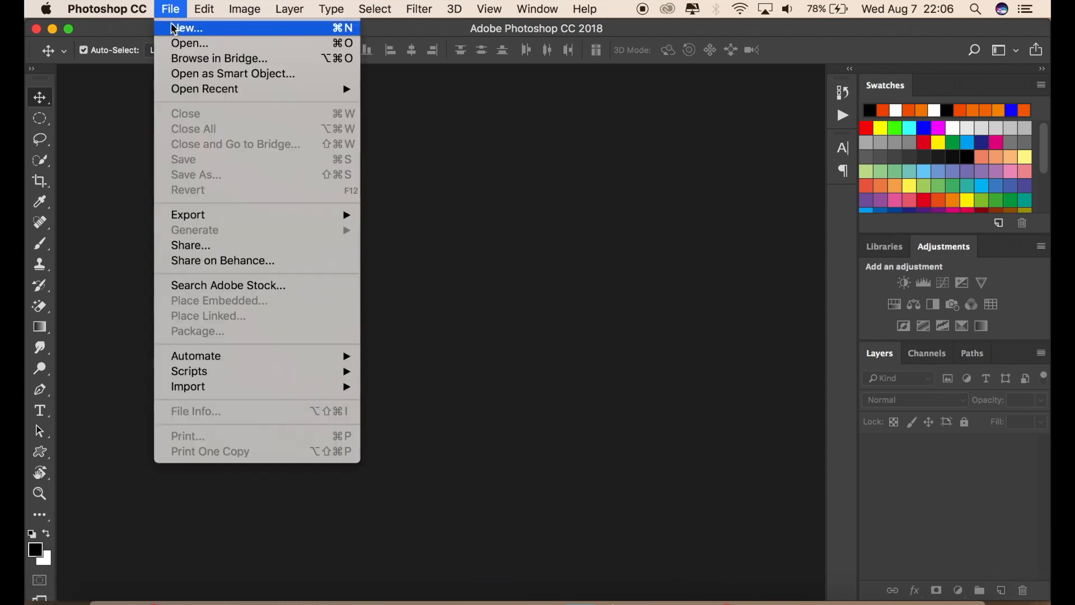
left_click(177, 41)
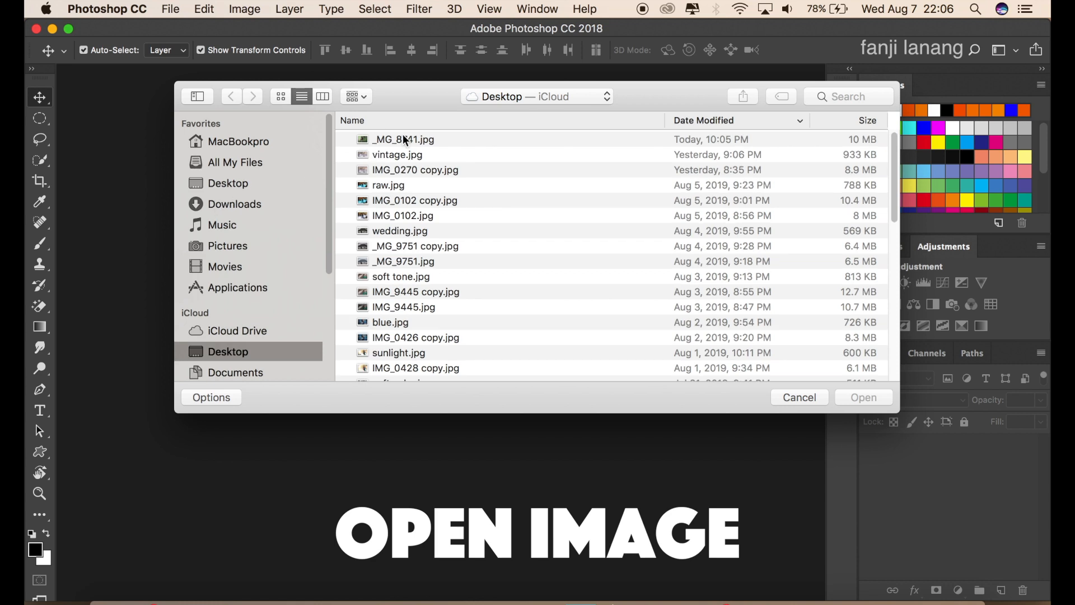
left_click(406, 140)
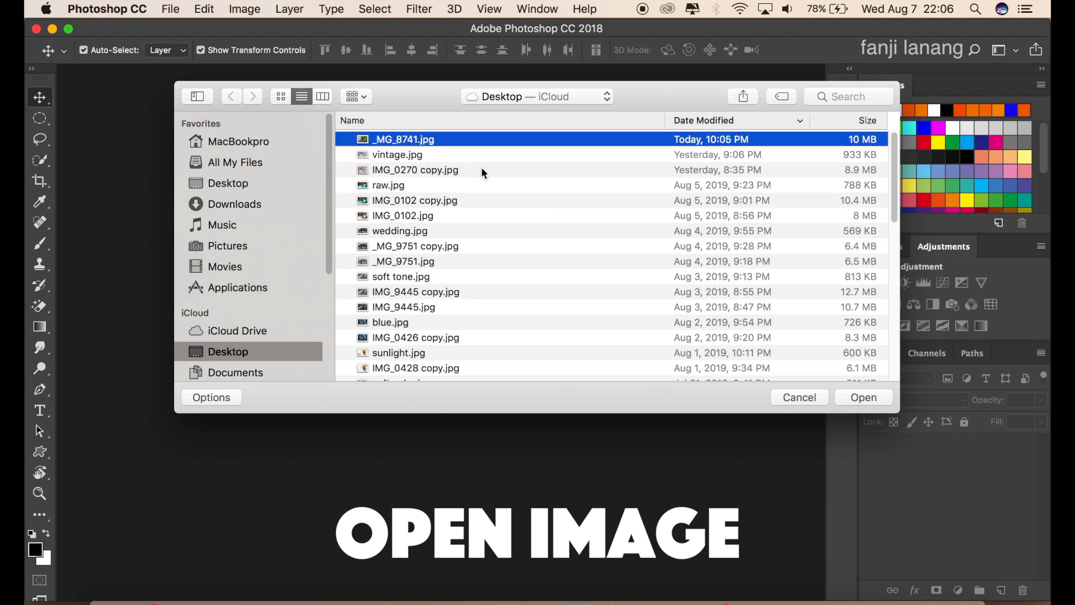
left_click(855, 398)
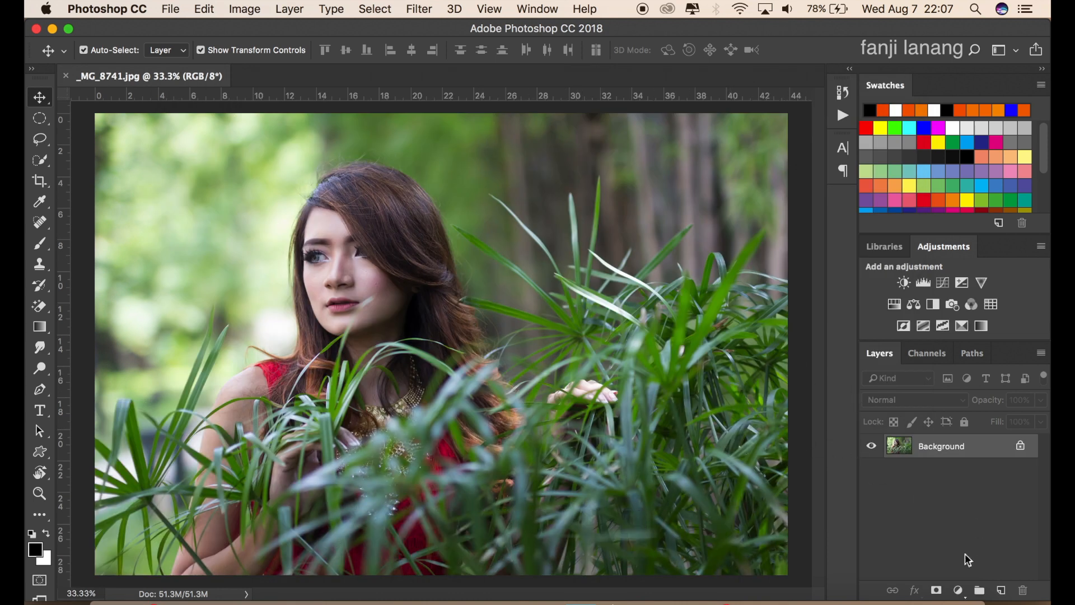
left_click_drag(967, 451, 1001, 585)
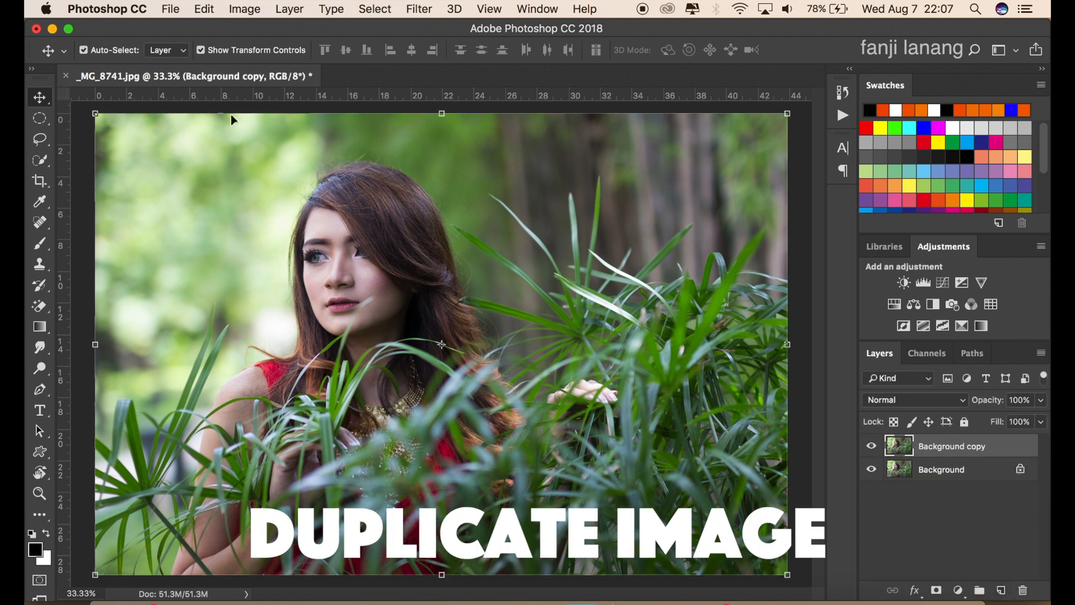
Apply a Shadows/Highlights adjustment to the Background copy layer with a shadows amount of 35% and highlights amount of 0%
left_click(205, 10)
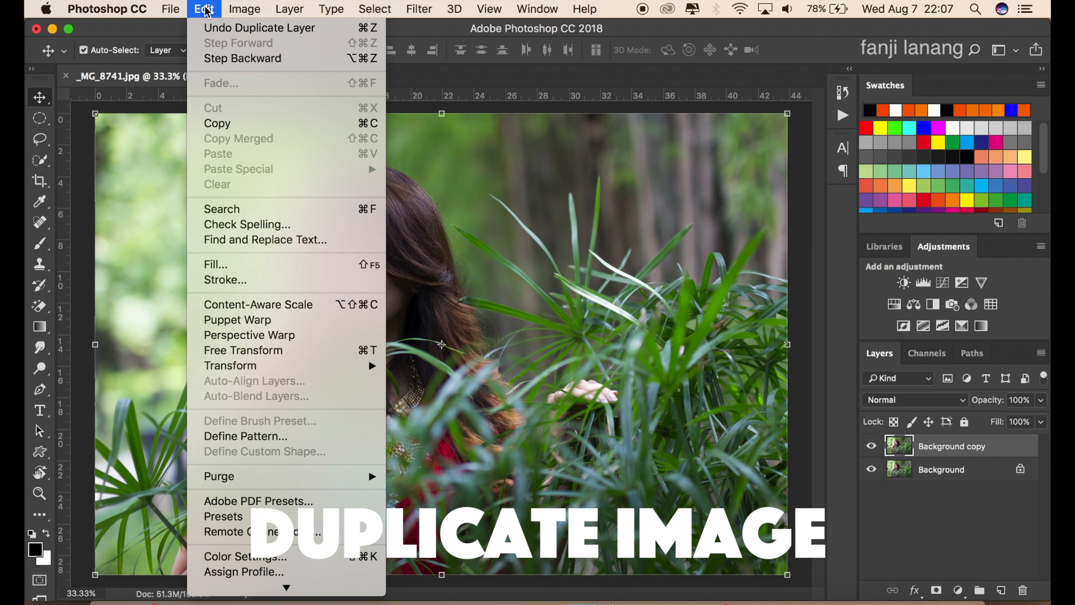
mouse_move(246, 10)
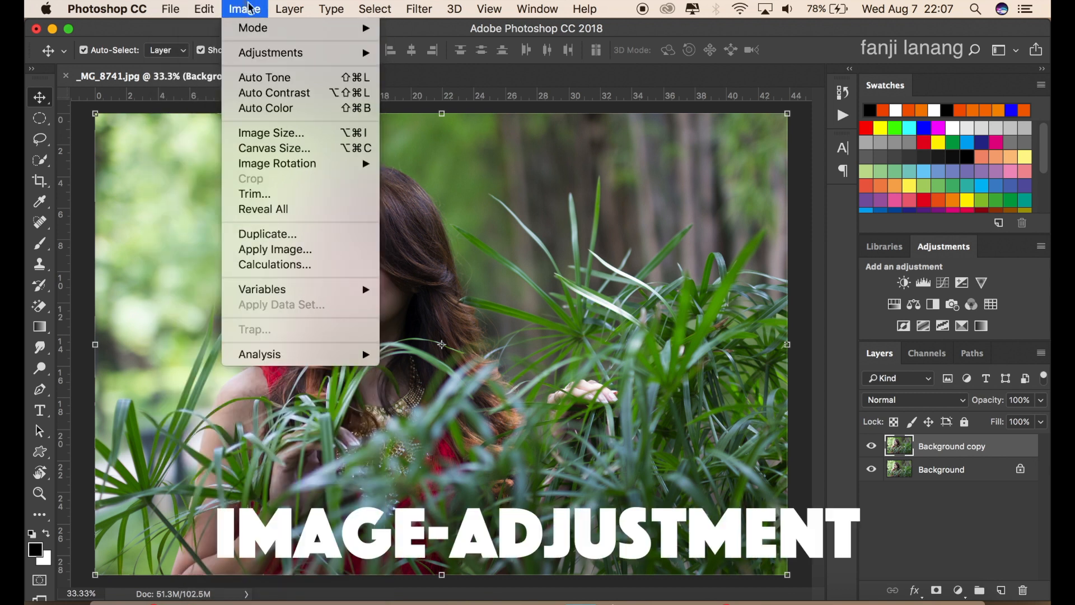
mouse_move(266, 54)
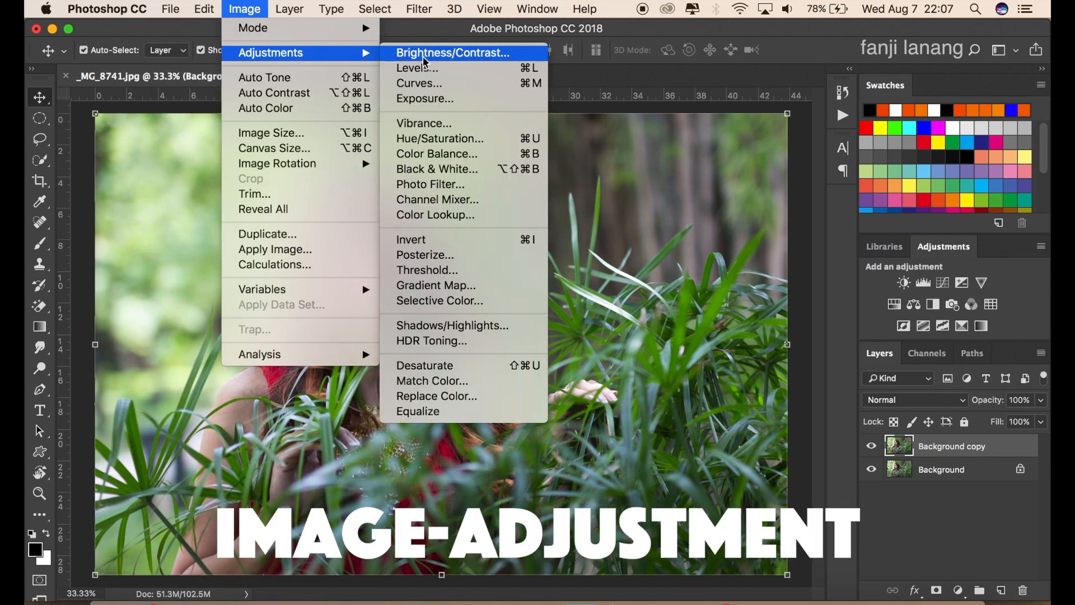
left_click(449, 325)
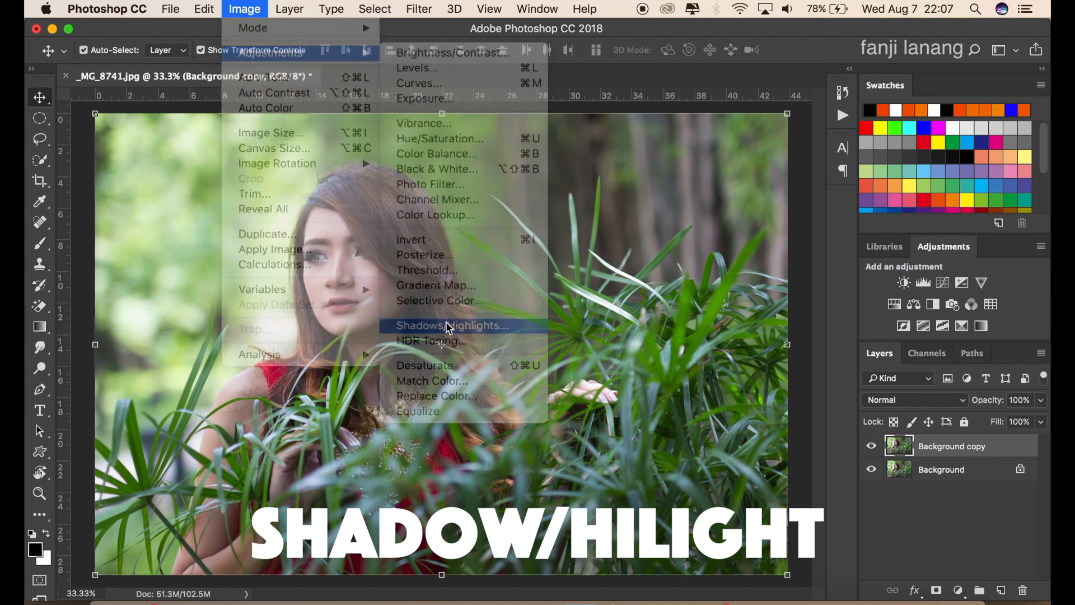
left_click(616, 308)
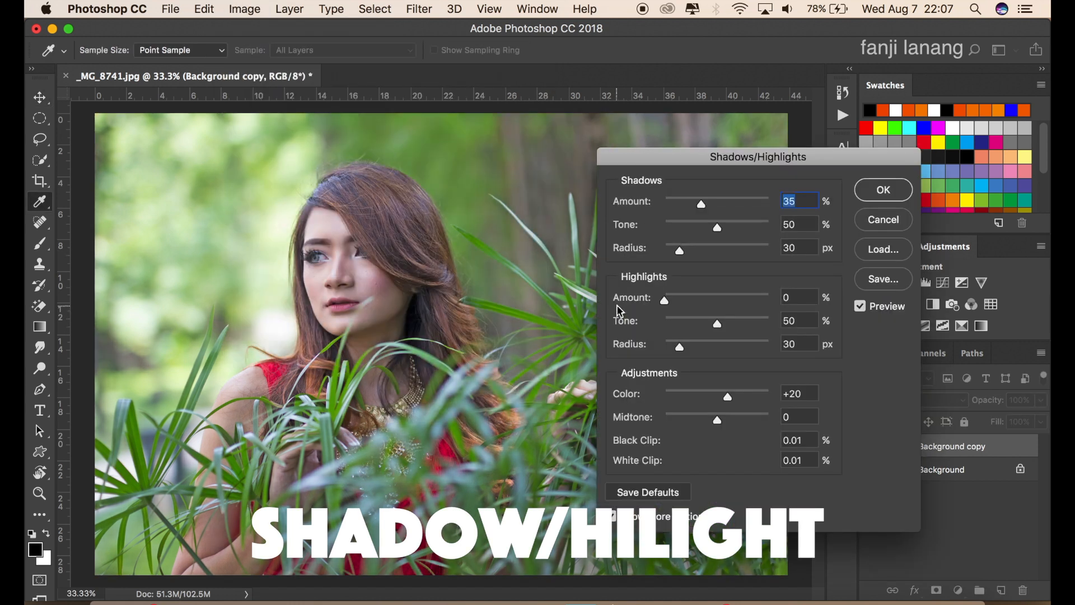
left_click(883, 190)
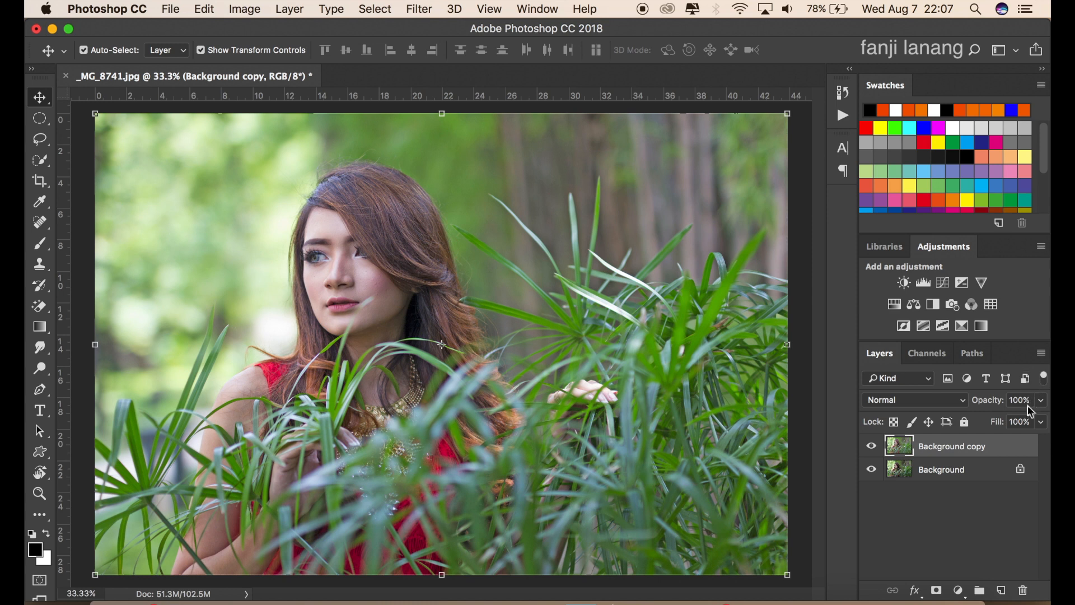
Lower the Background copy layer's opacity to 59% and compare the image with that layer hidden and shown
left_click(1041, 400)
left_click_drag(1008, 417, 1006, 416)
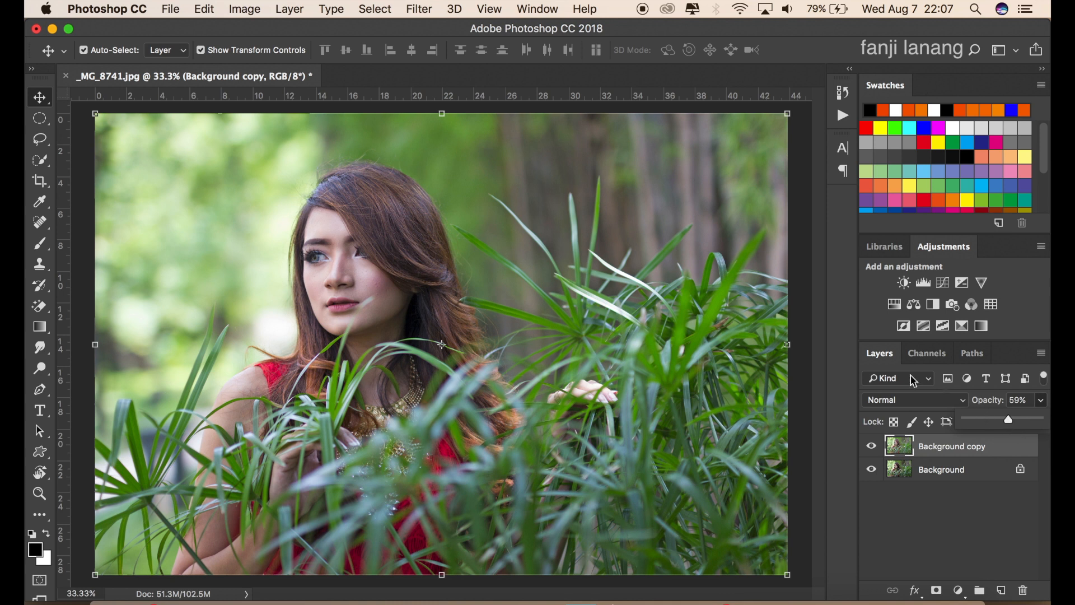
left_click(871, 448)
left_click(872, 447)
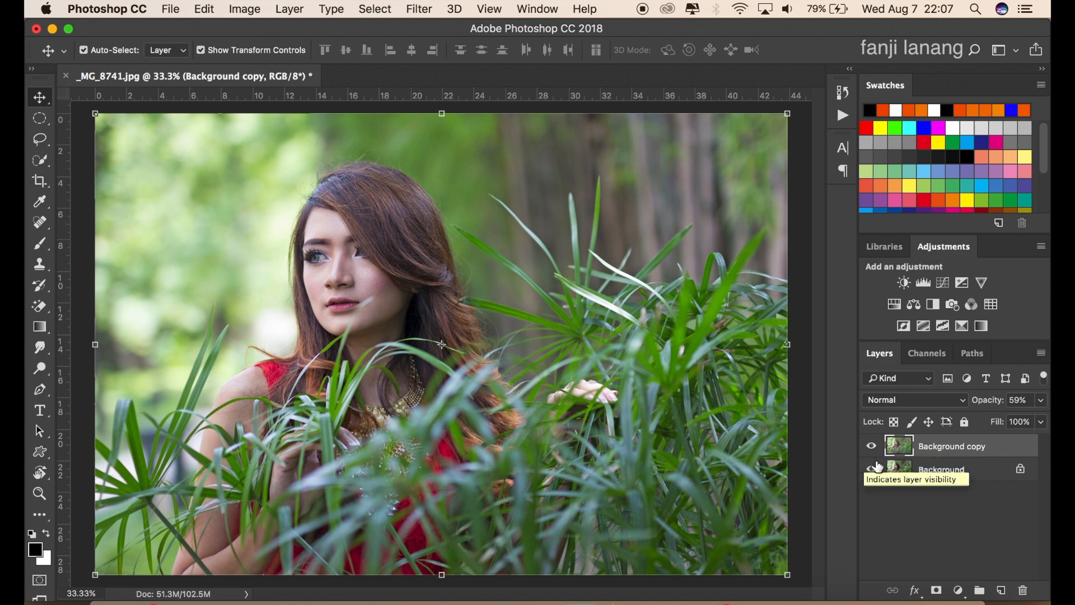
Add a Selective Color adjustment layer above Background copy and set Cyan to -100% for the Reds
left_click(959, 590)
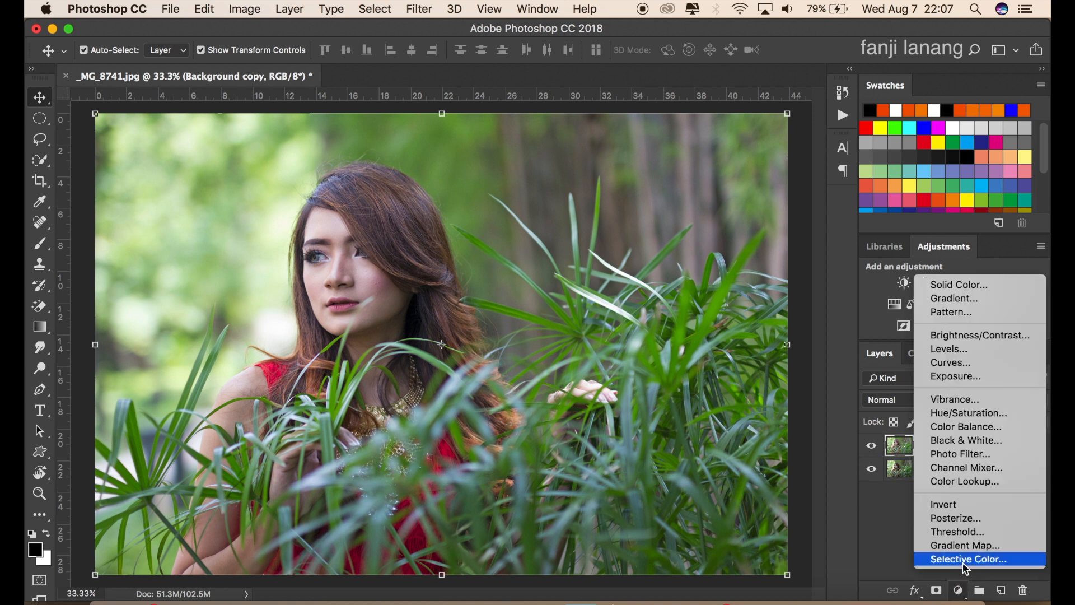
left_click(968, 559)
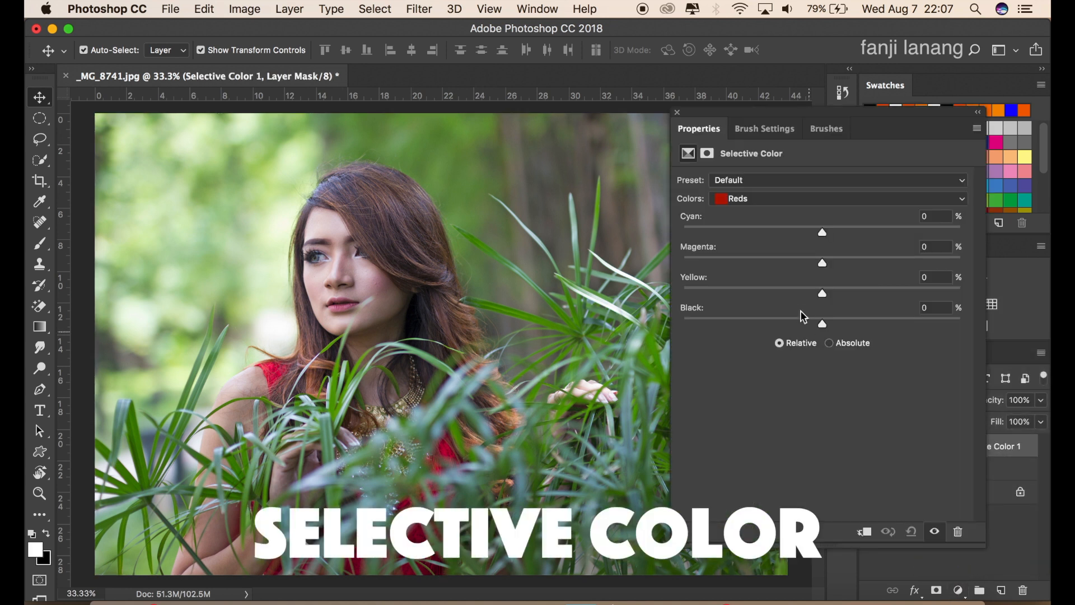
left_click_drag(790, 233, 668, 233)
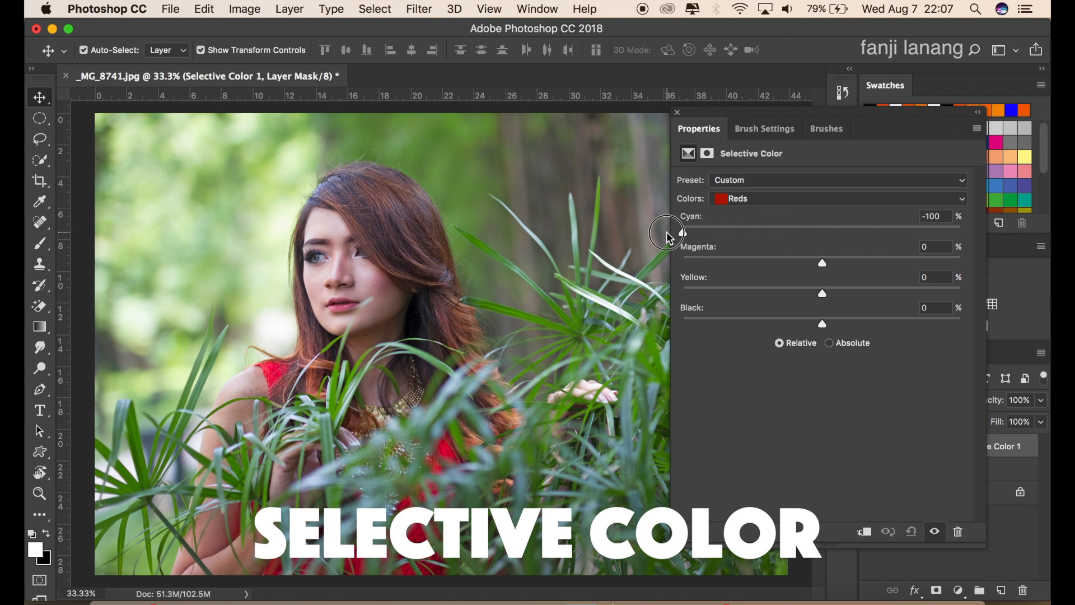
Set Cyan to -100% for the Yellows in the Selective Color adjustment
left_click(821, 197)
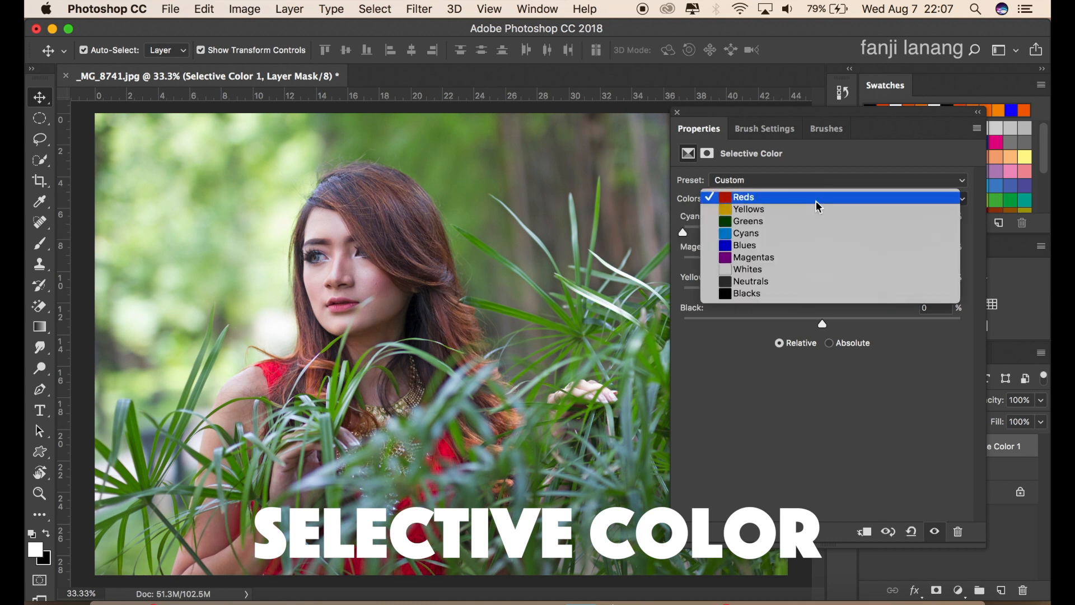
left_click(816, 210)
left_click(791, 230)
left_click_drag(790, 231, 677, 234)
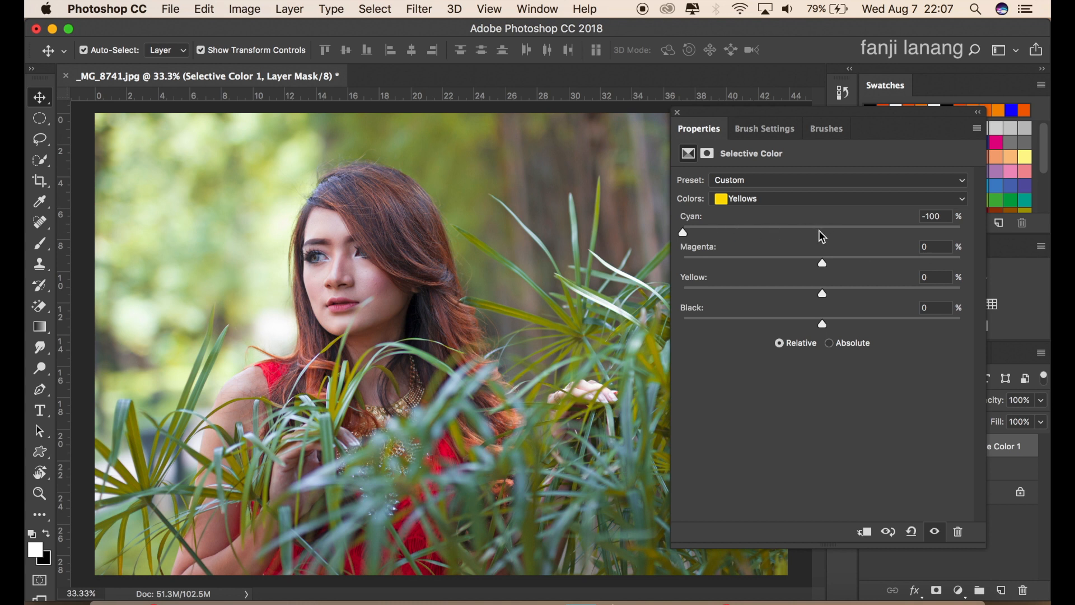
For the Greens, set Cyan +100%, Magenta +100%, Yellow -100% and Black +100%, and compare the image with the Selective Color layer hidden and shown
left_click(817, 198)
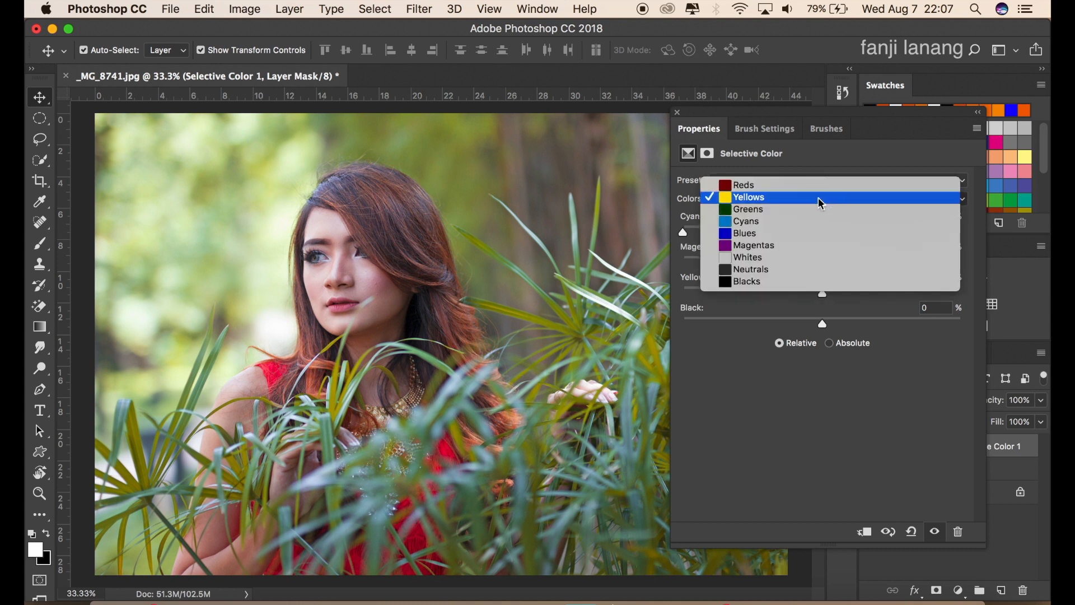
left_click(819, 205)
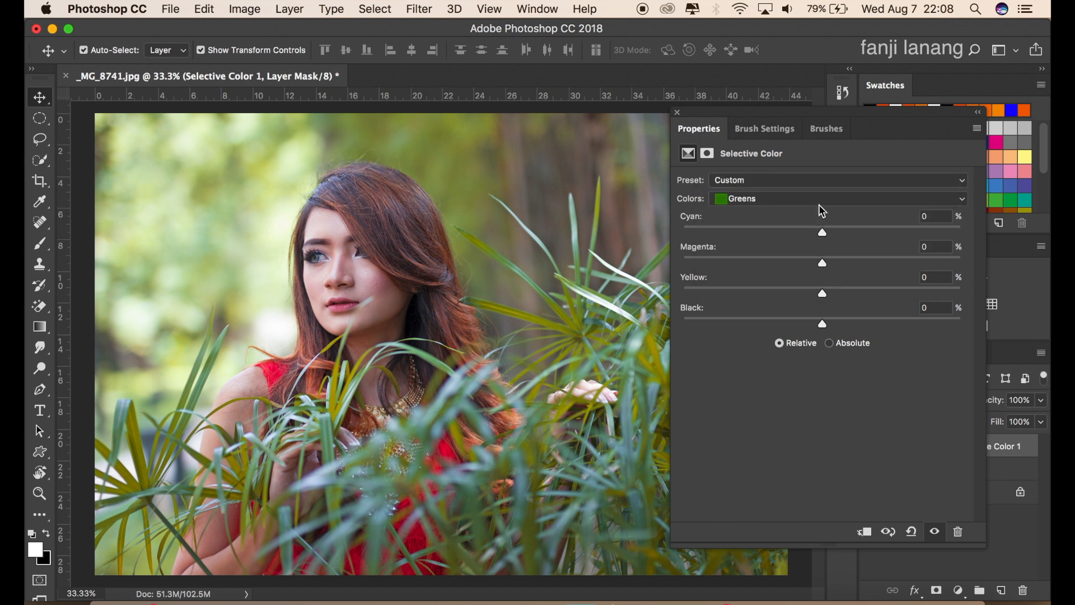
left_click_drag(822, 232, 1020, 238)
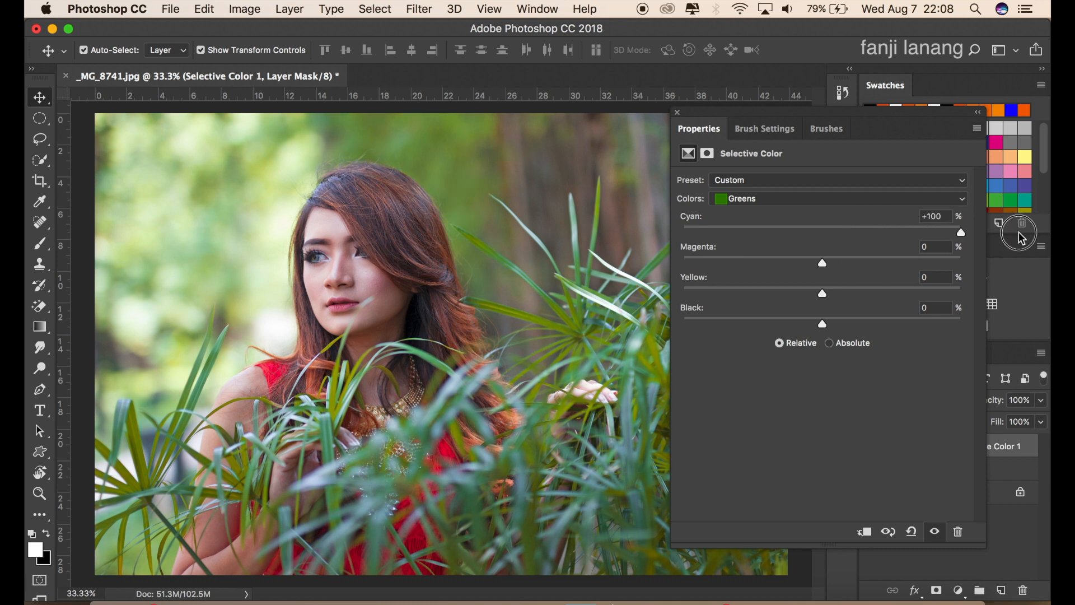
left_click_drag(923, 266, 1022, 263)
left_click_drag(823, 292, 626, 295)
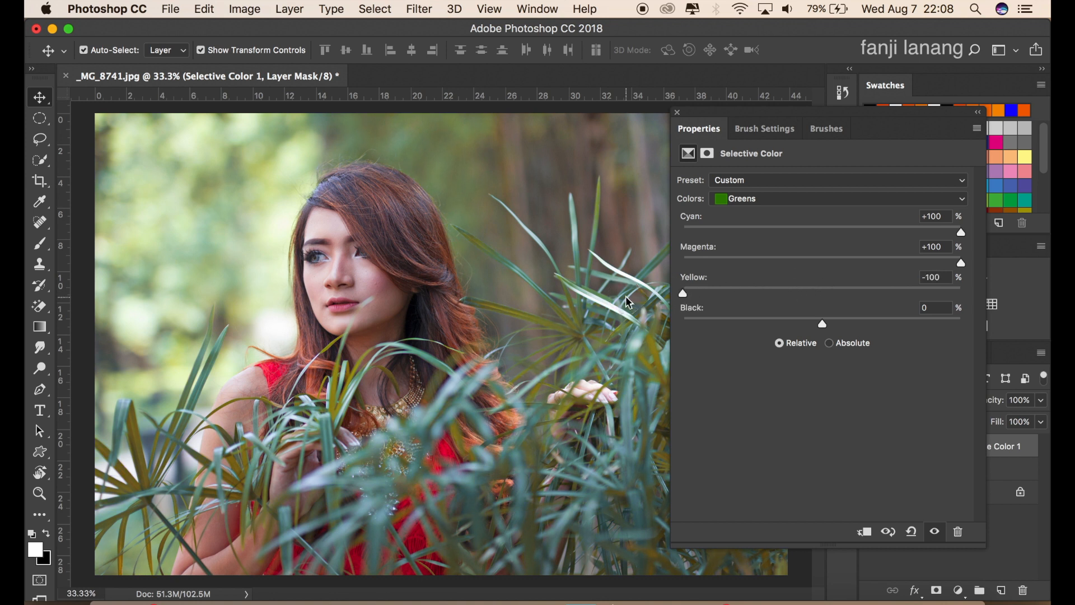
left_click_drag(822, 324, 1039, 335)
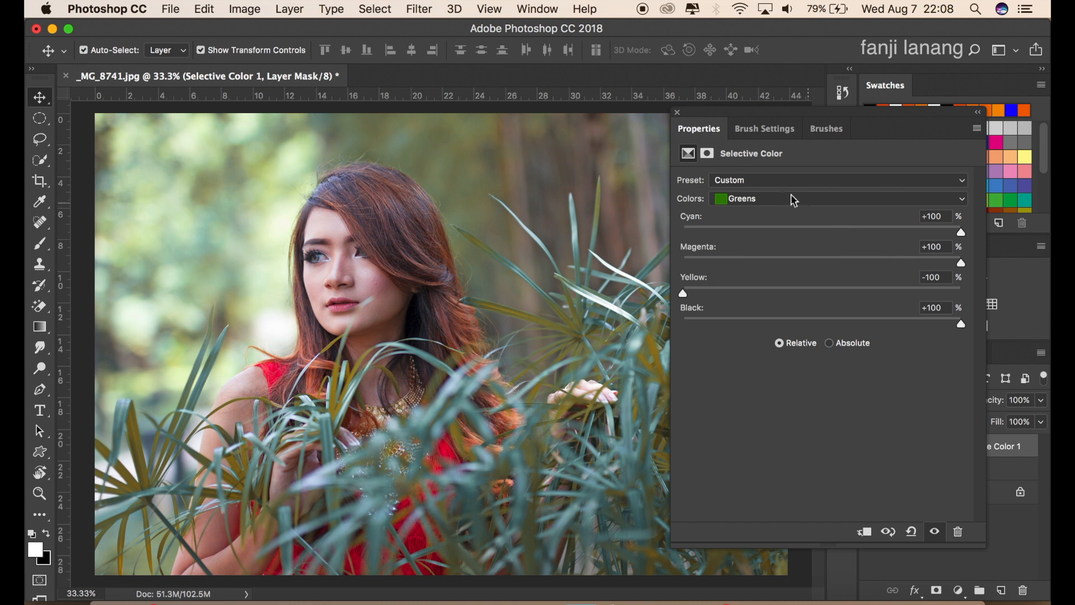
left_click(677, 112)
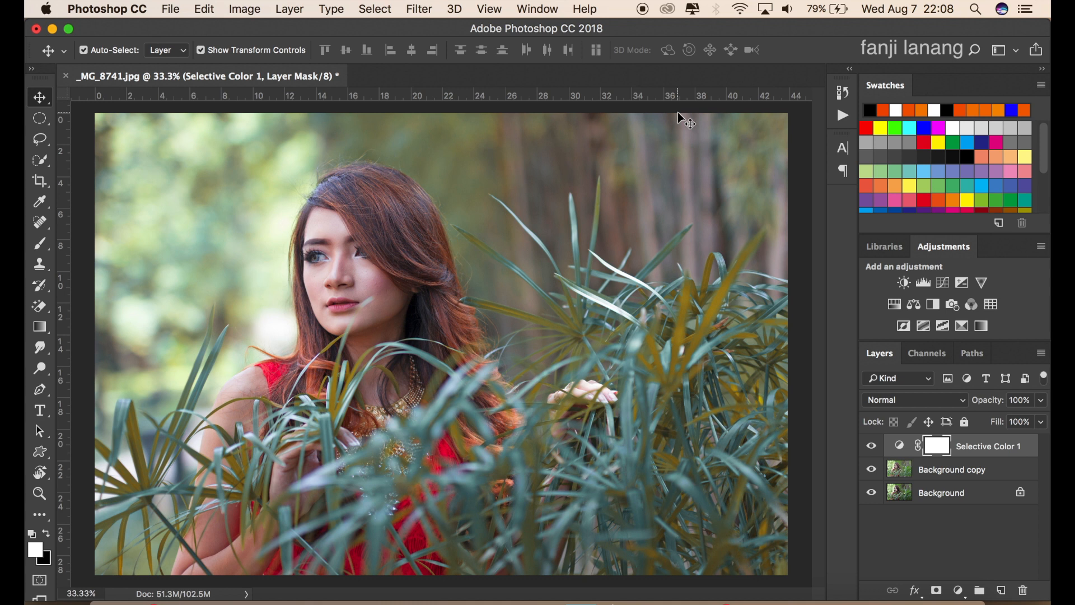
left_click(871, 446)
left_click(872, 445)
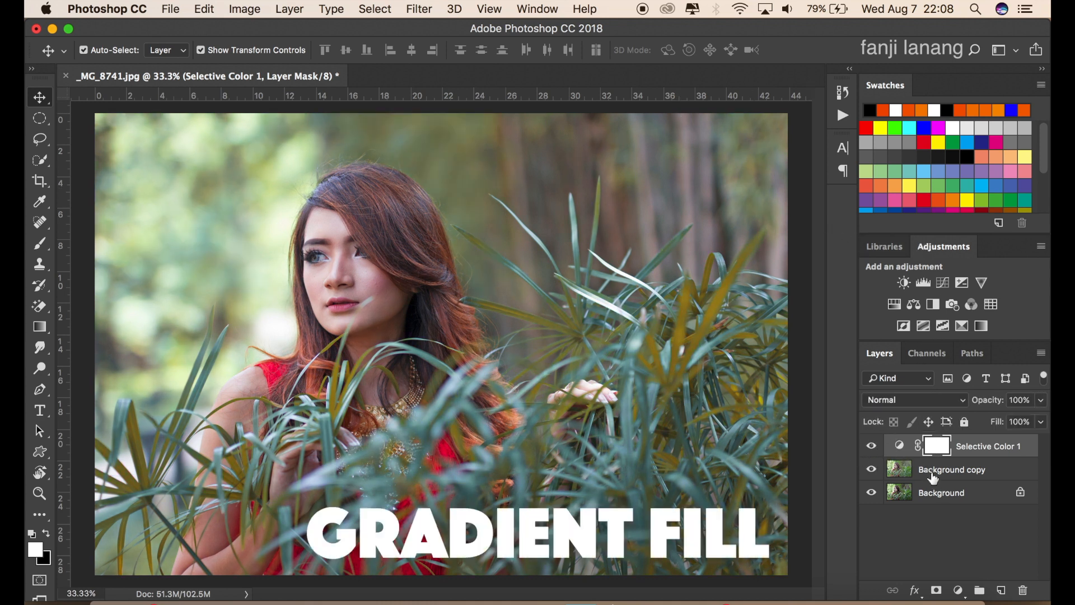
Add a Gradient fill layer above the Selective Color layer, reversed and with the Radial style
left_click(958, 590)
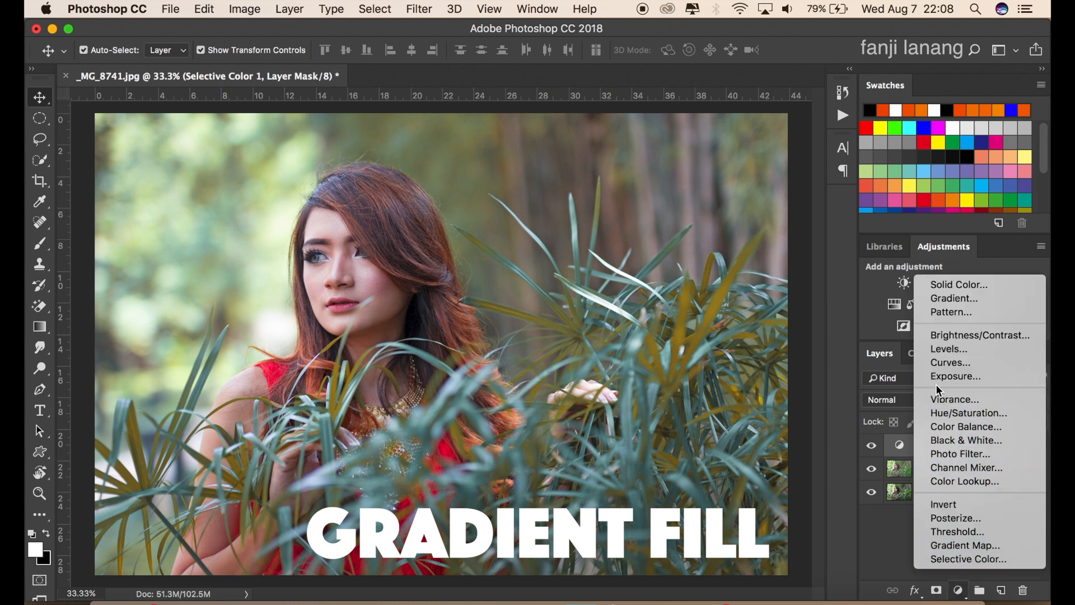
left_click(967, 300)
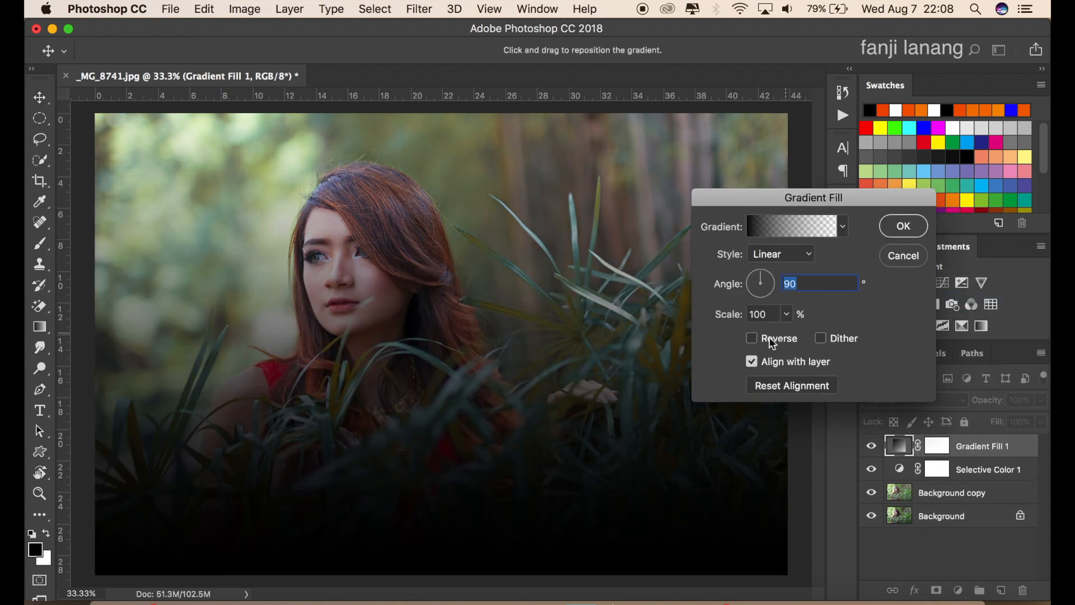
left_click(763, 338)
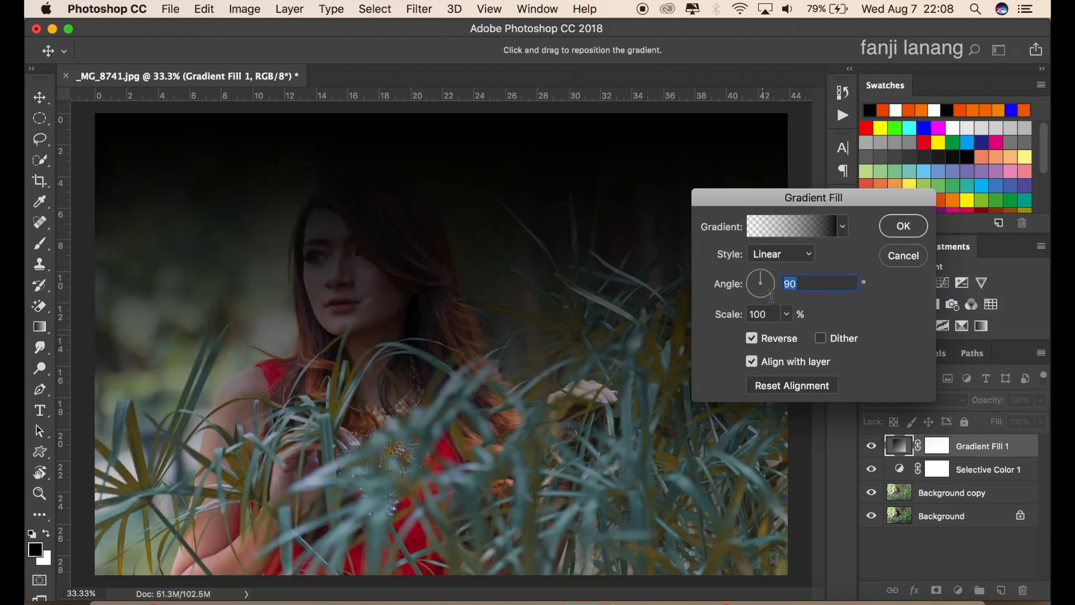
left_click(789, 255)
left_click(784, 266)
Change the fill layer's gradient to the Neutral Density preset
left_click(786, 226)
left_click(840, 166)
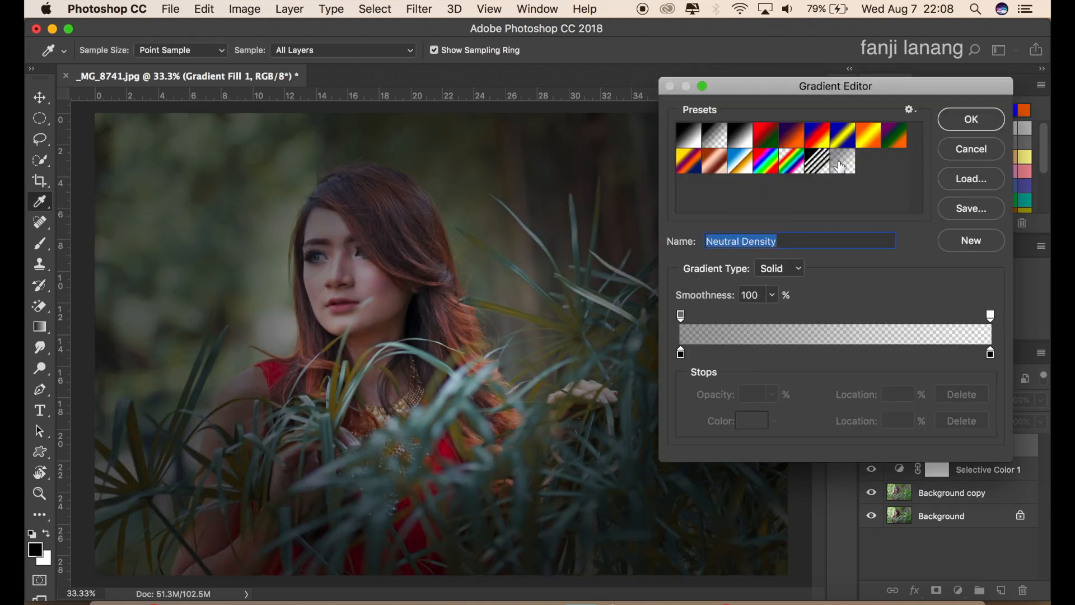
left_click(972, 117)
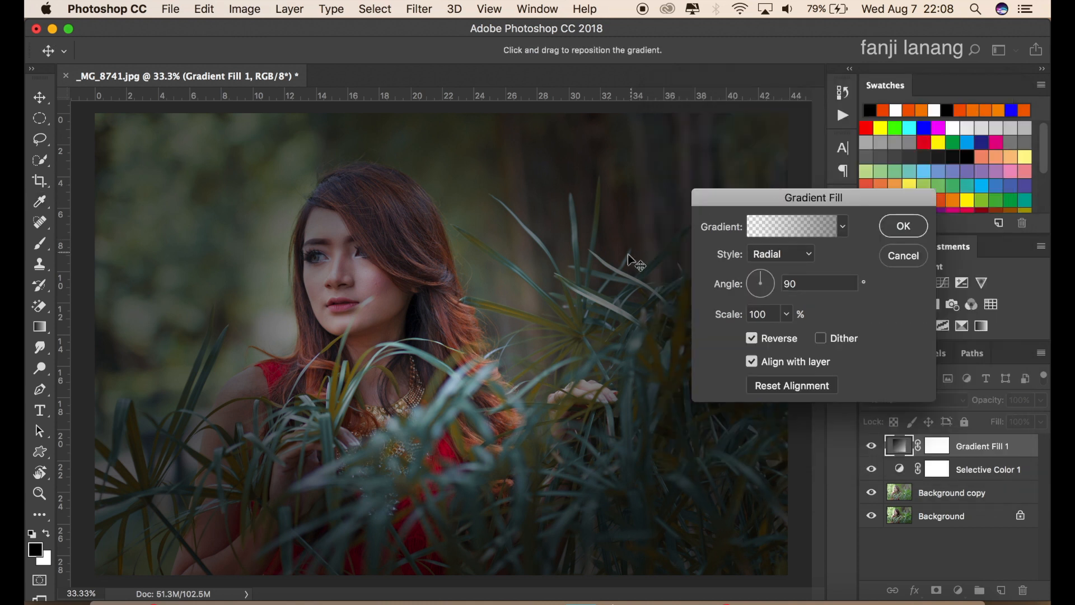
Centre the radial gradient near the woman's face, set its angle to 37.57° and scale to 155%, and apply the fill
left_click_drag(507, 355, 388, 302)
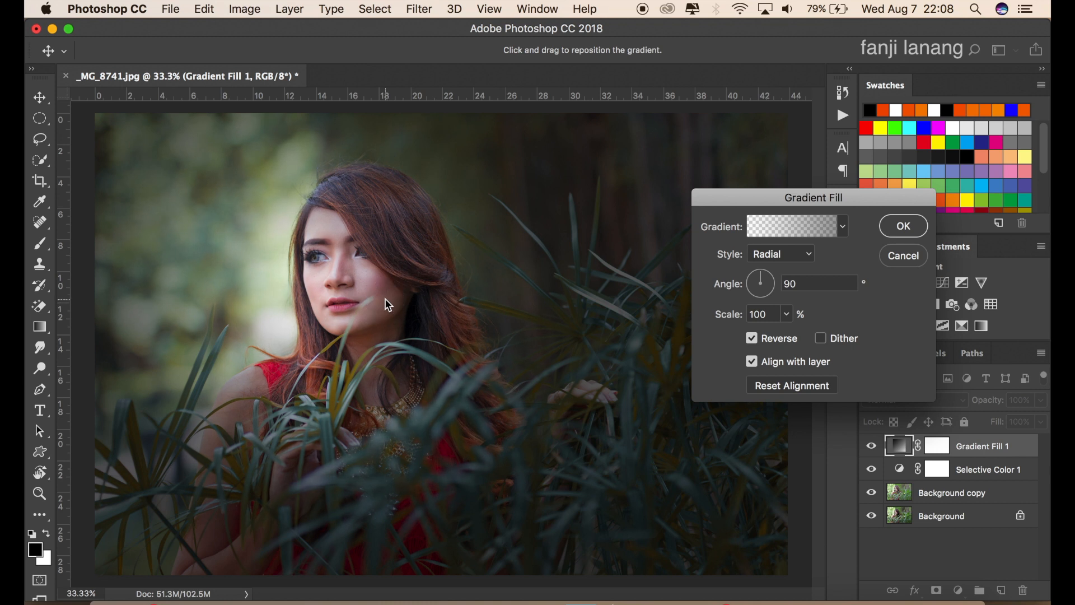
left_click(771, 276)
left_click(788, 314)
left_click(791, 318)
left_click(785, 318)
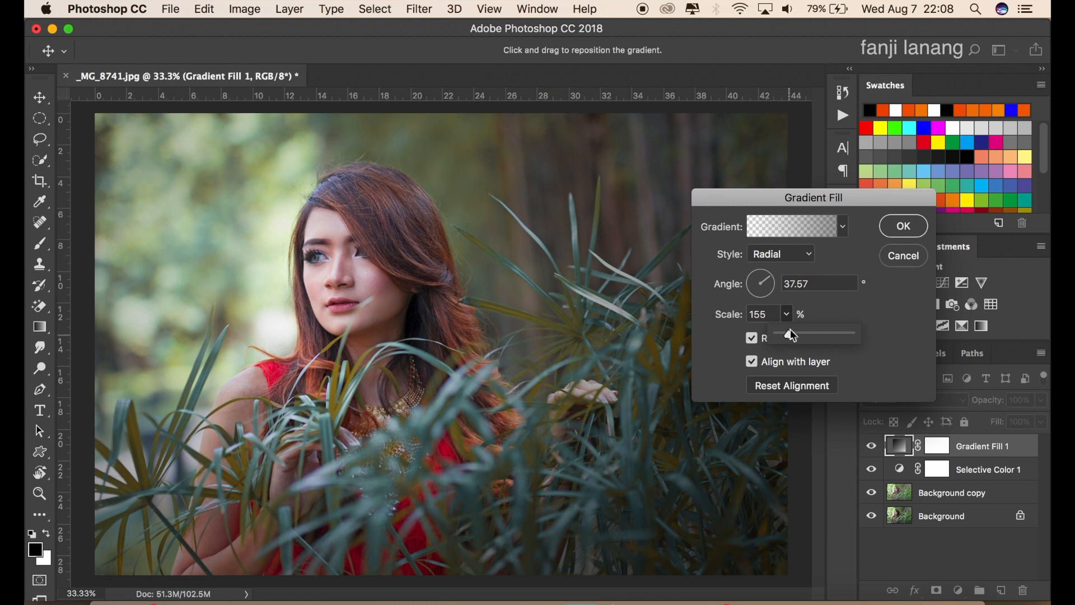
left_click(894, 223)
left_click(897, 227)
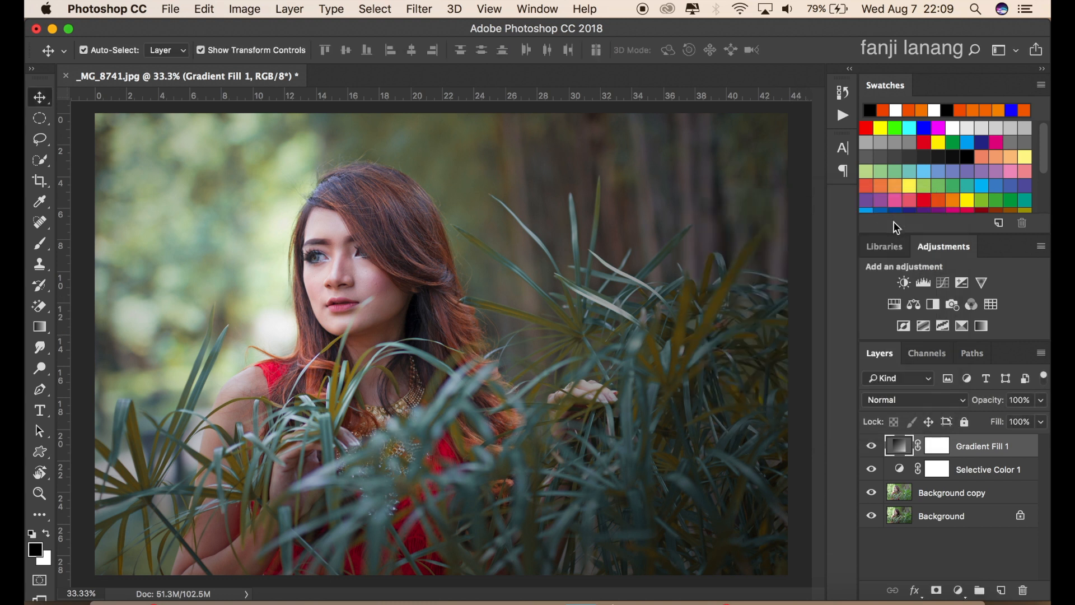
Add a Solid Color fill layer with colour #323d3f above the gradient fill and set its blend mode to Lighten
left_click(958, 592)
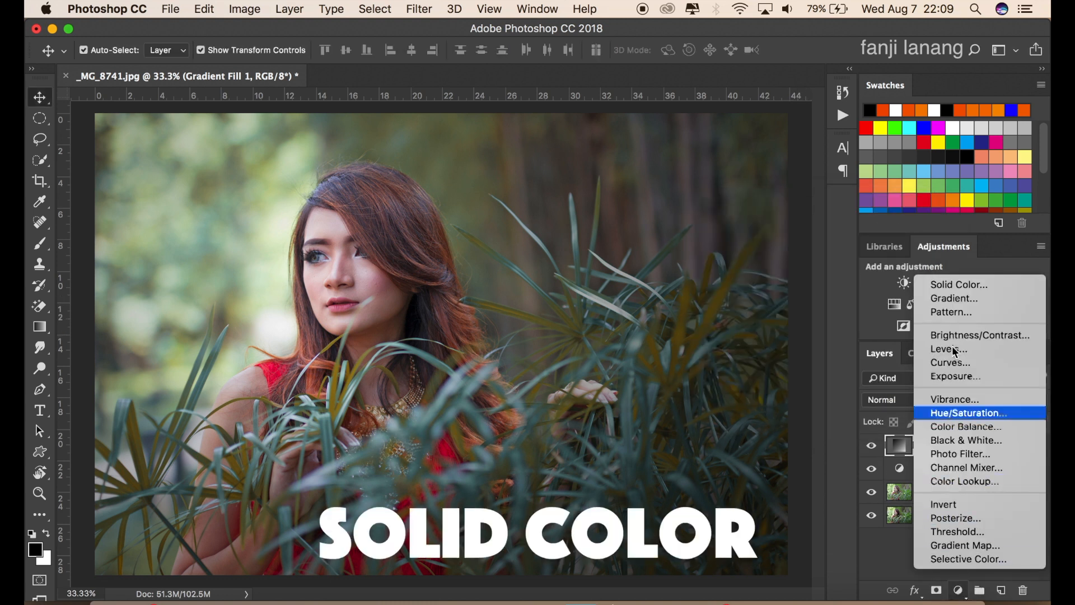
left_click(961, 284)
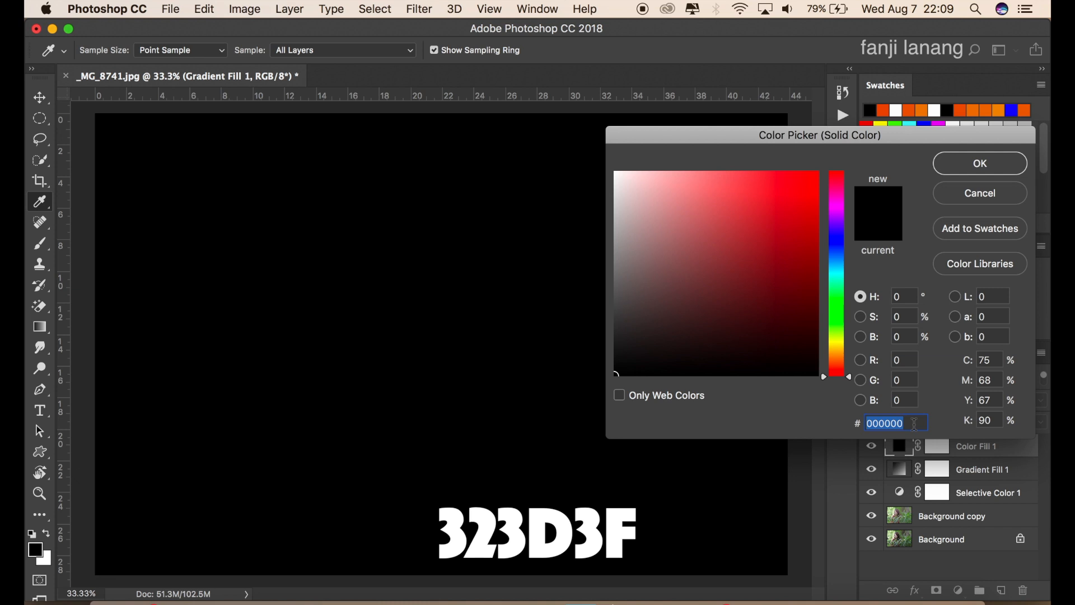
type("3")
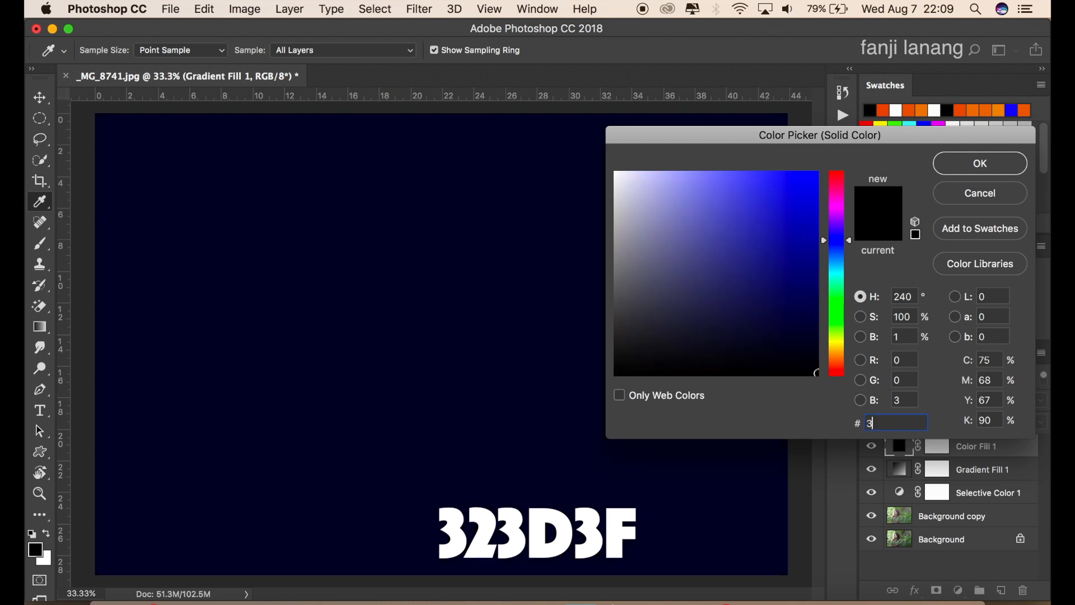
type("23")
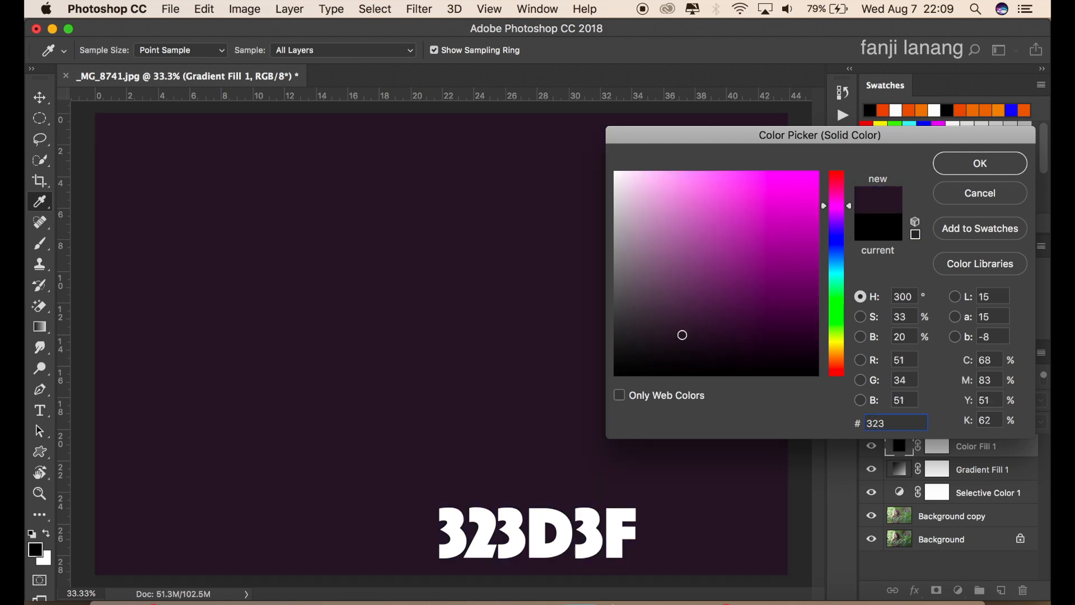
type("d")
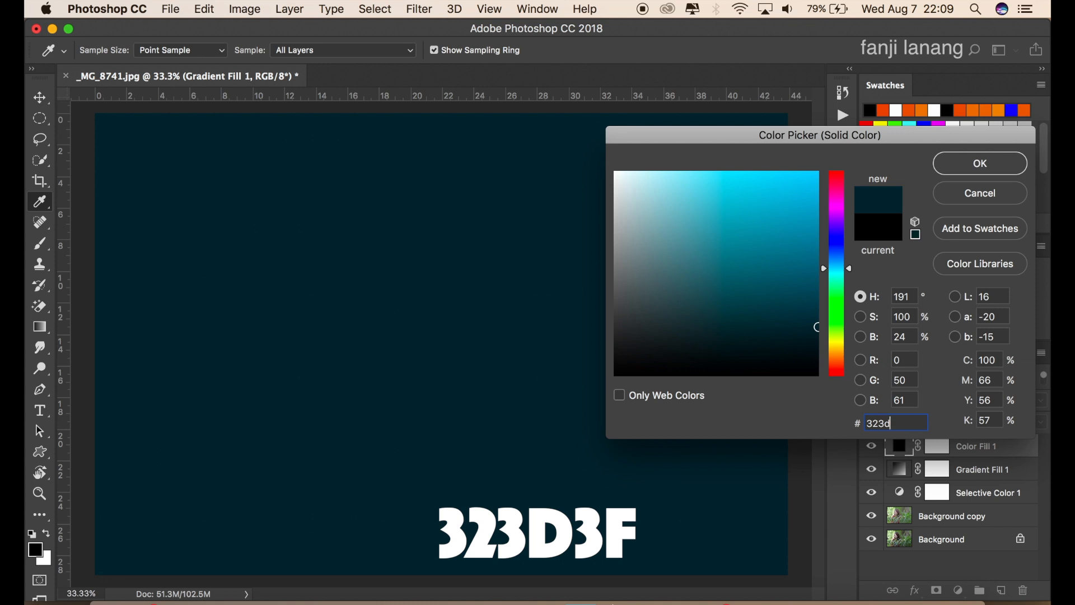
type("3f")
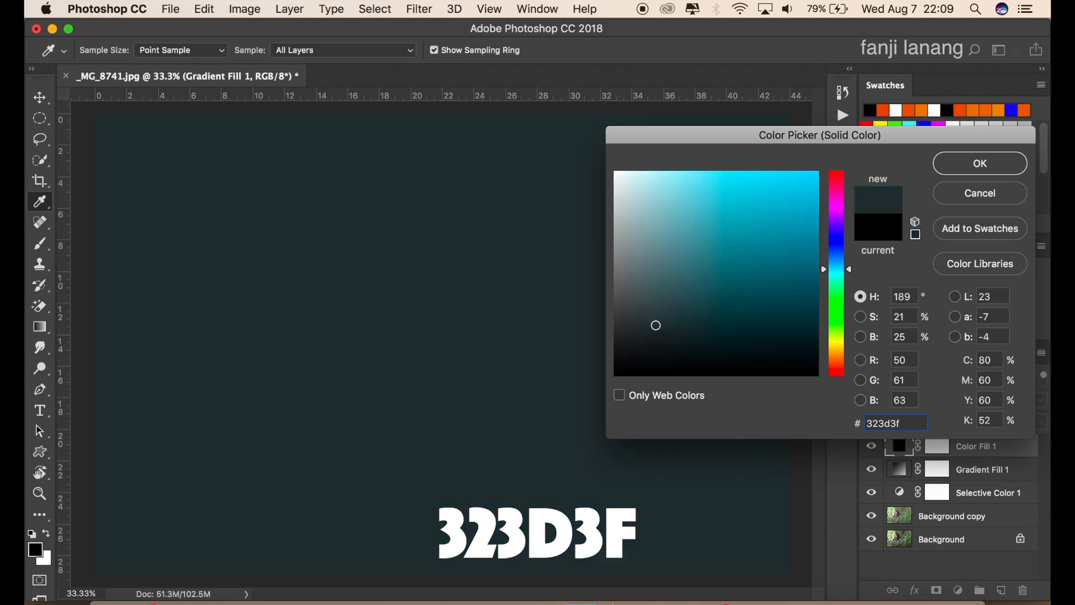
double_click(875, 423)
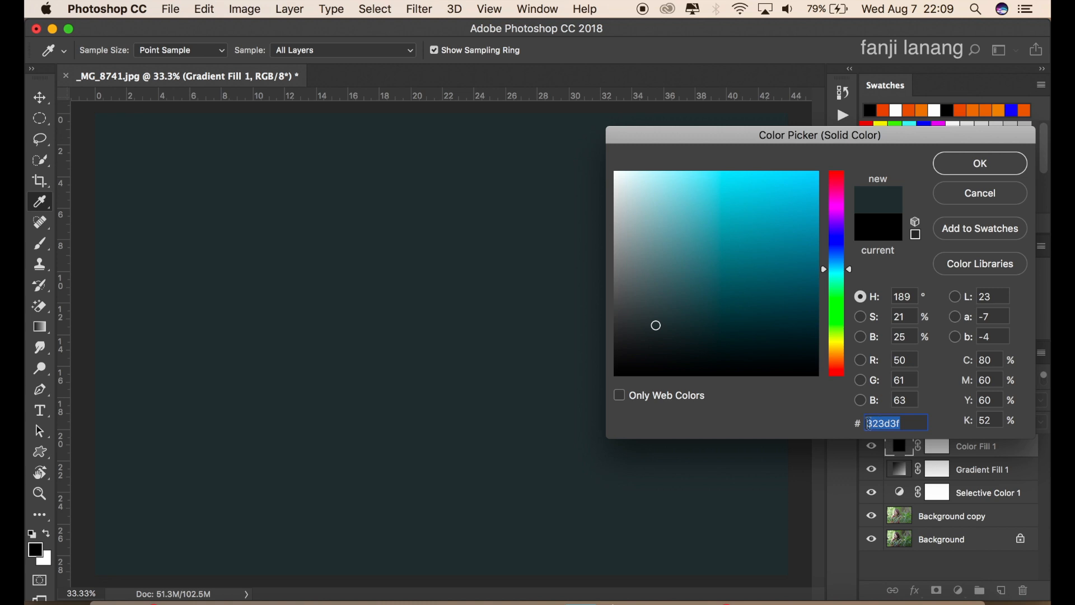
left_click(898, 423)
left_click(984, 171)
left_click(904, 403)
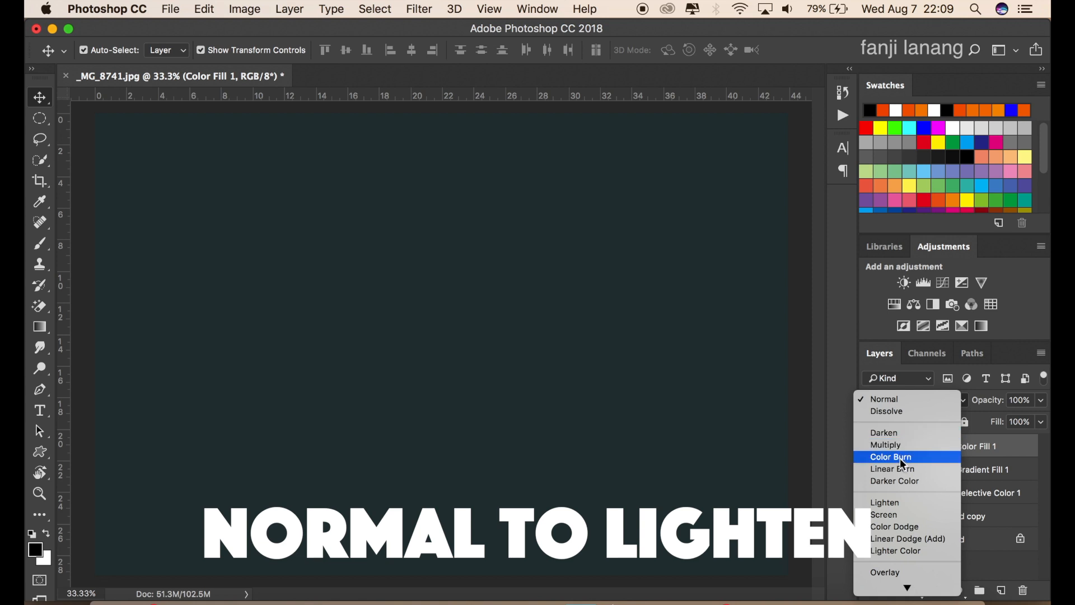
left_click(909, 503)
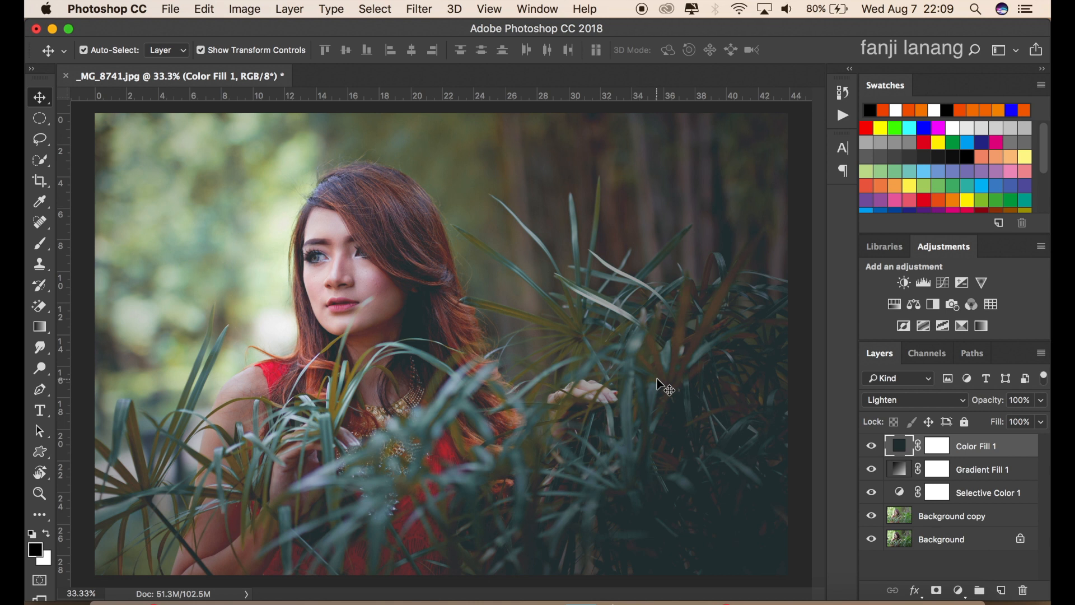
Add a Curves adjustment layer above the color fill and lower the Red channel's white point to output 245
left_click(959, 591)
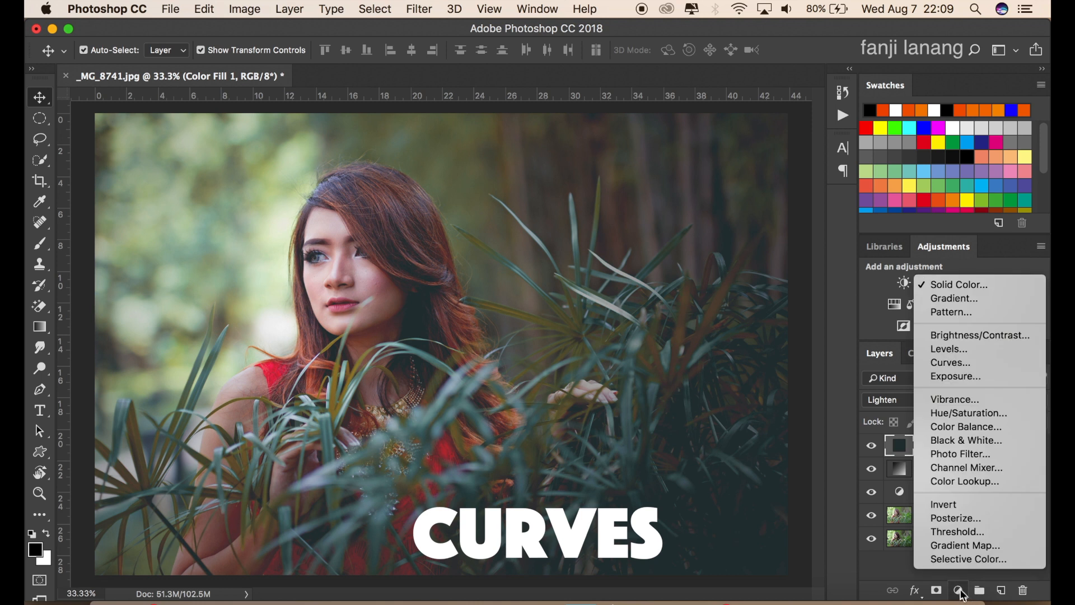
left_click(956, 363)
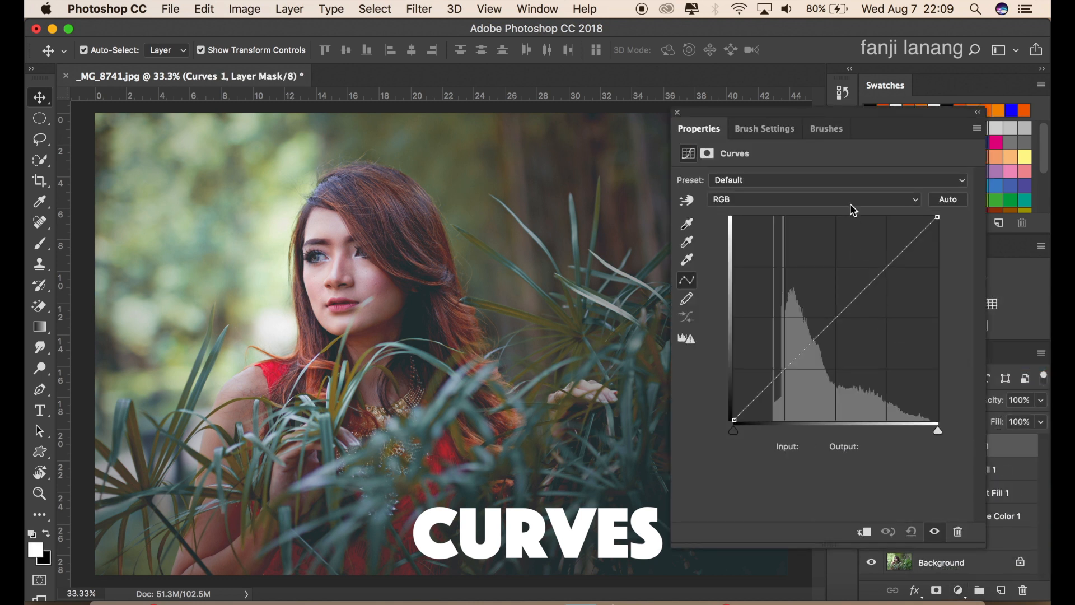
left_click(852, 206)
left_click(848, 209)
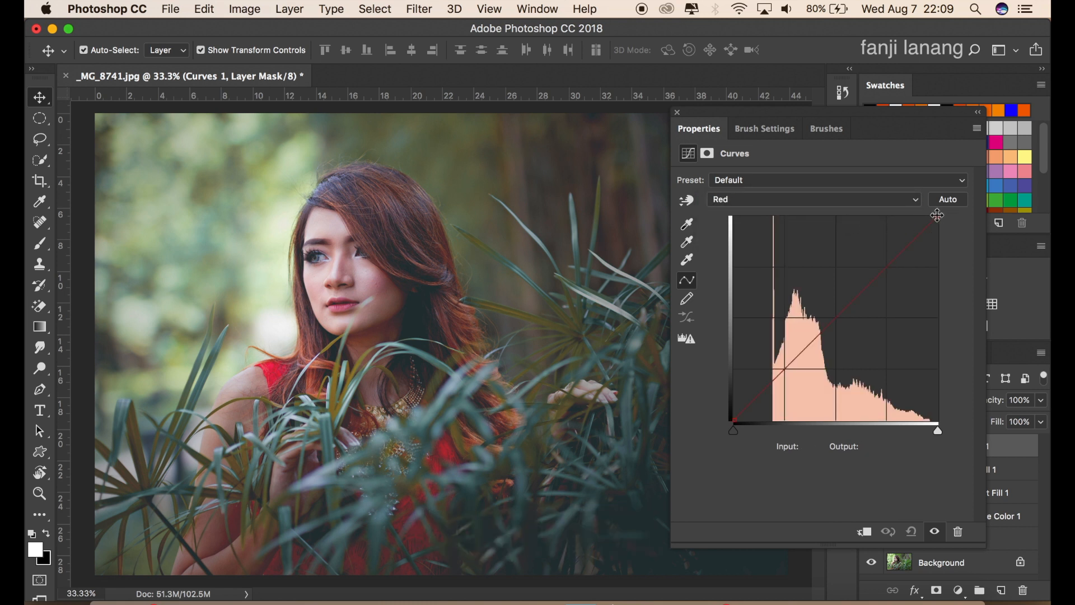
left_click_drag(937, 215, 958, 223)
In the Green curve, lower the white point to output about 240 and raise the black point to output 16
left_click(877, 201)
left_click(870, 211)
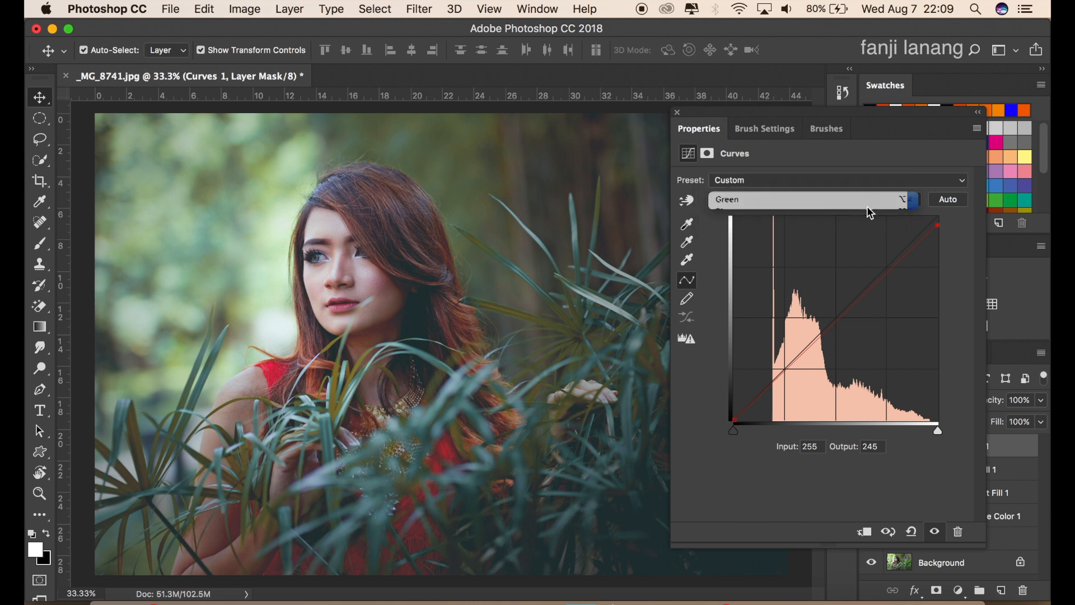
left_click_drag(939, 218, 953, 235)
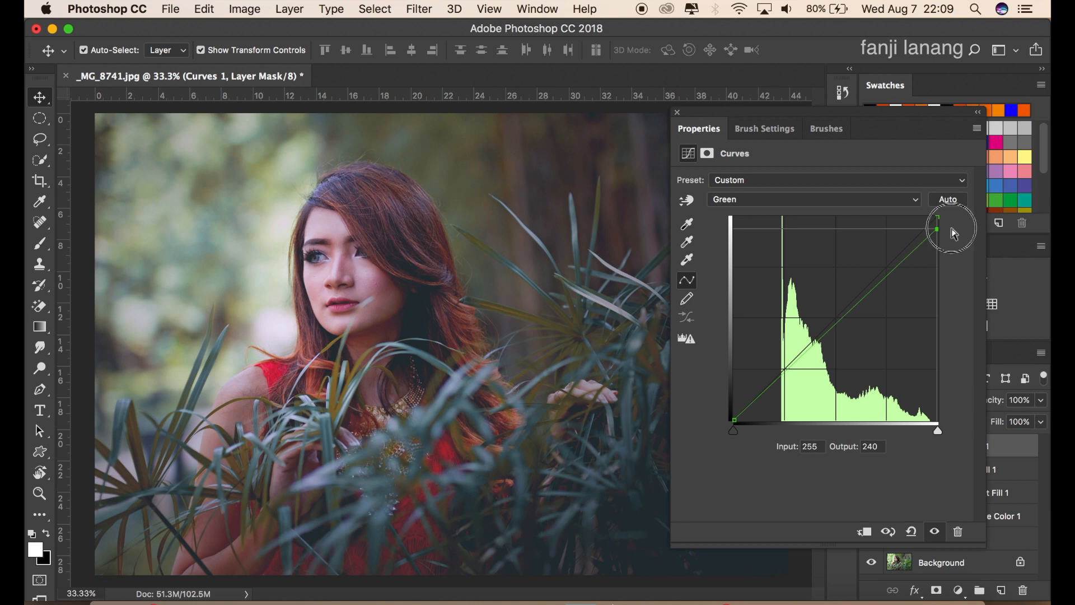
left_click_drag(955, 234, 952, 231)
left_click_drag(733, 420, 721, 408)
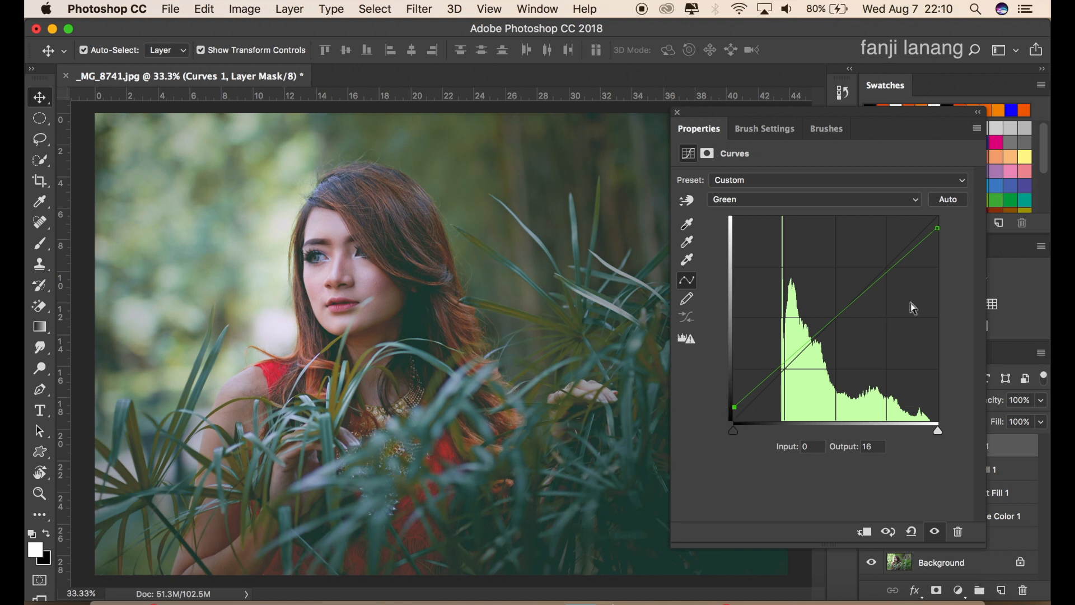
left_click(807, 200)
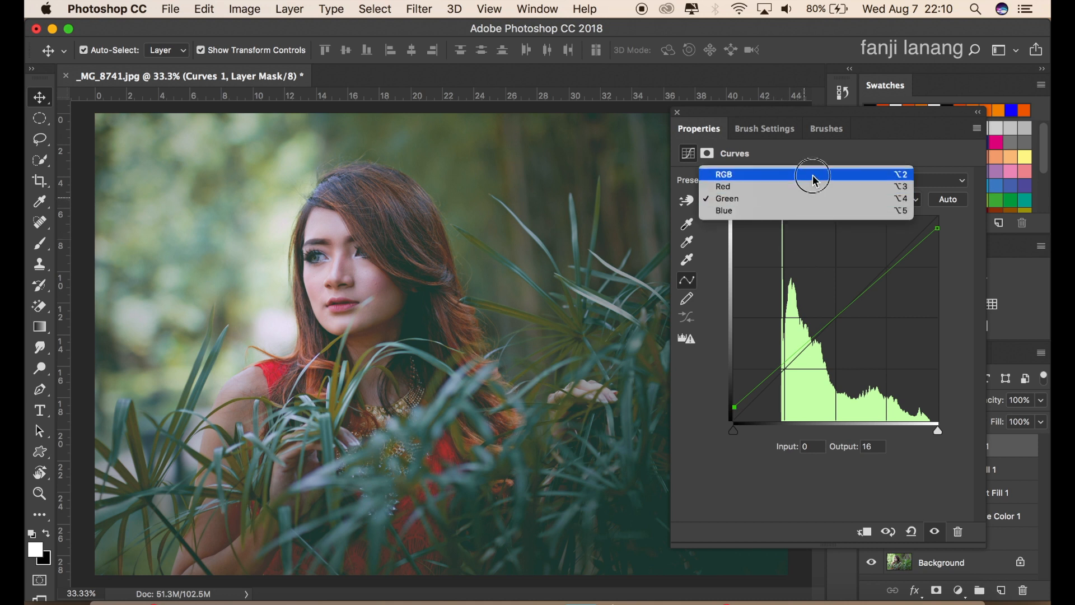
left_click(811, 174)
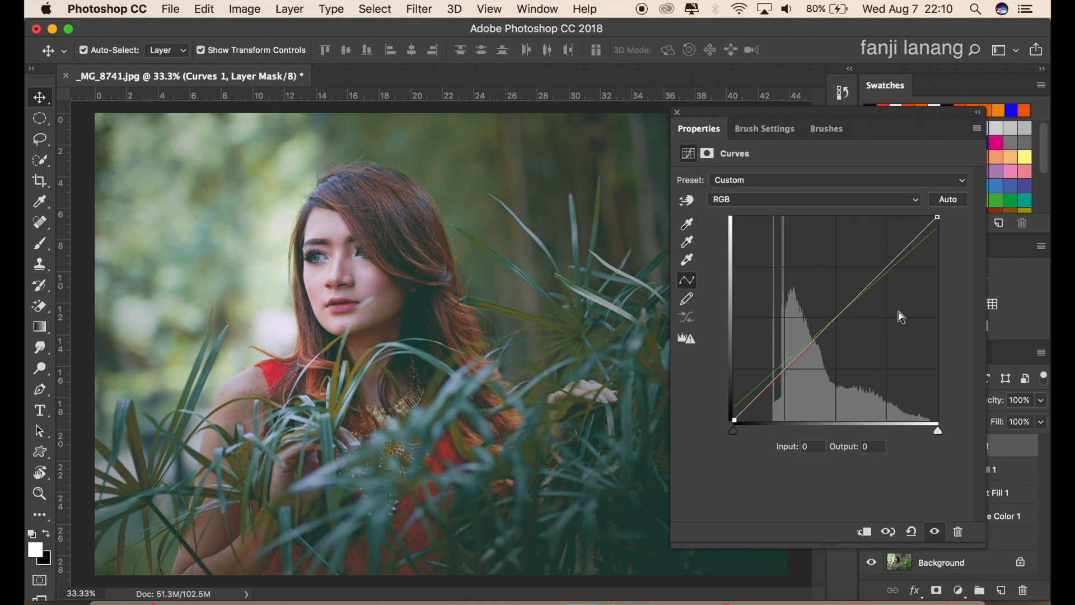
left_click(677, 114)
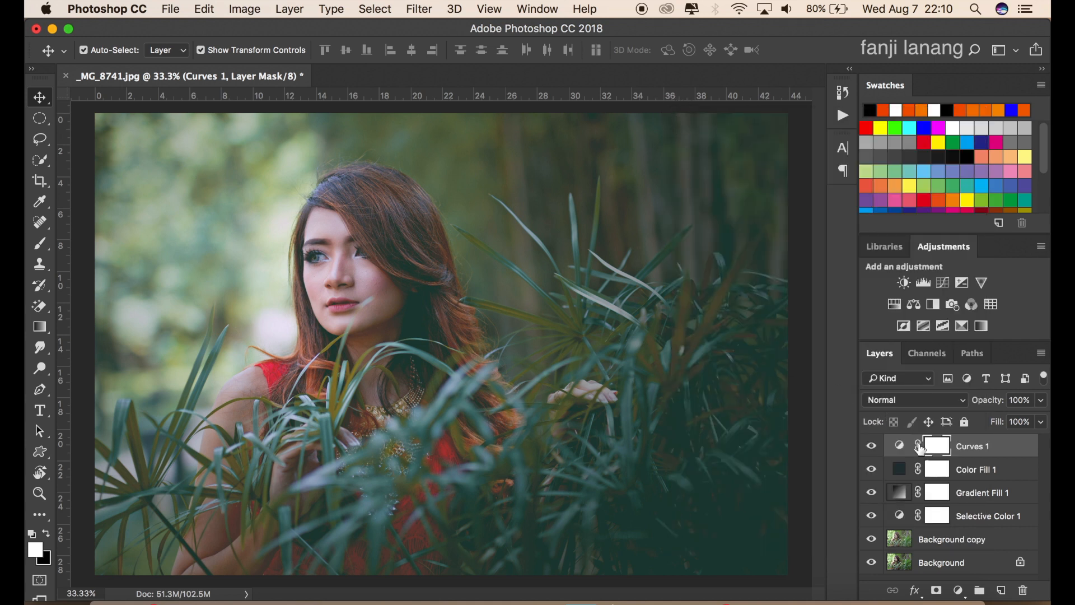
Add a Hue/Saturation adjustment layer above the Curves layer and set the hue of the Reds to +10
left_click(965, 589)
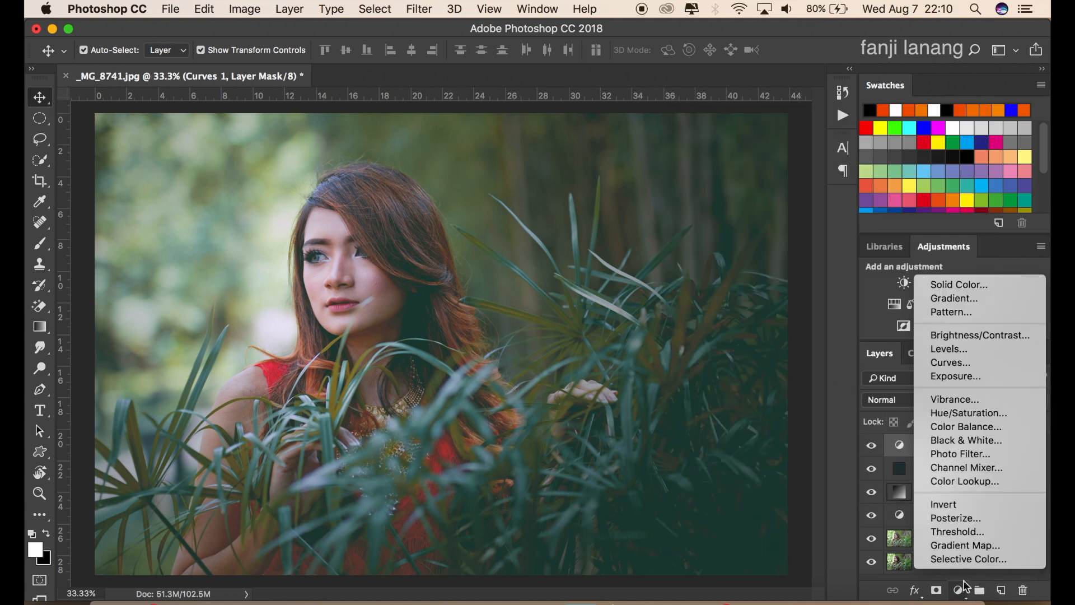
left_click(972, 415)
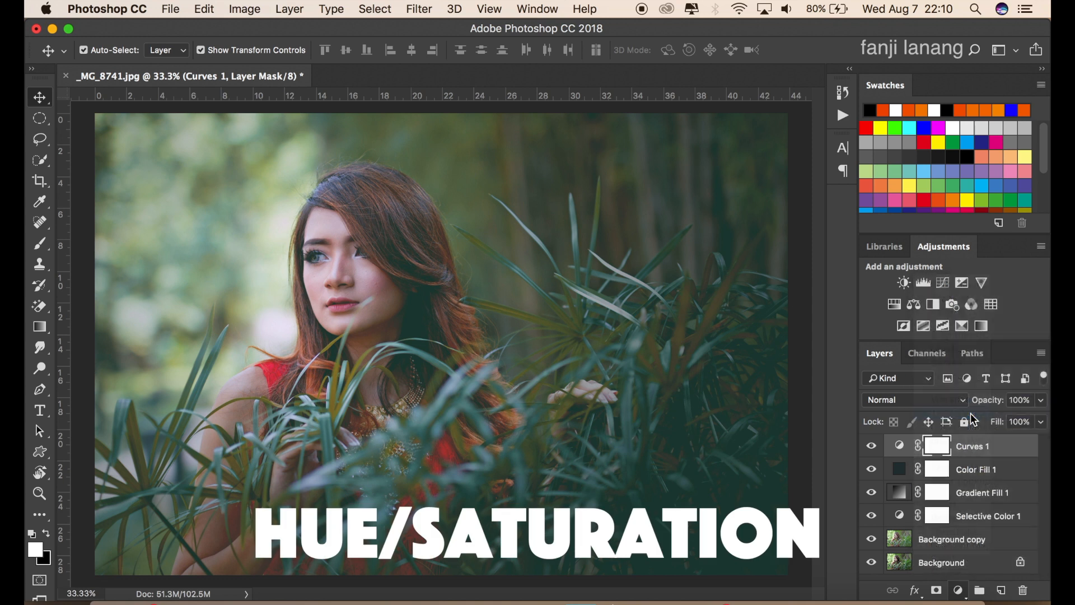
left_click(818, 200)
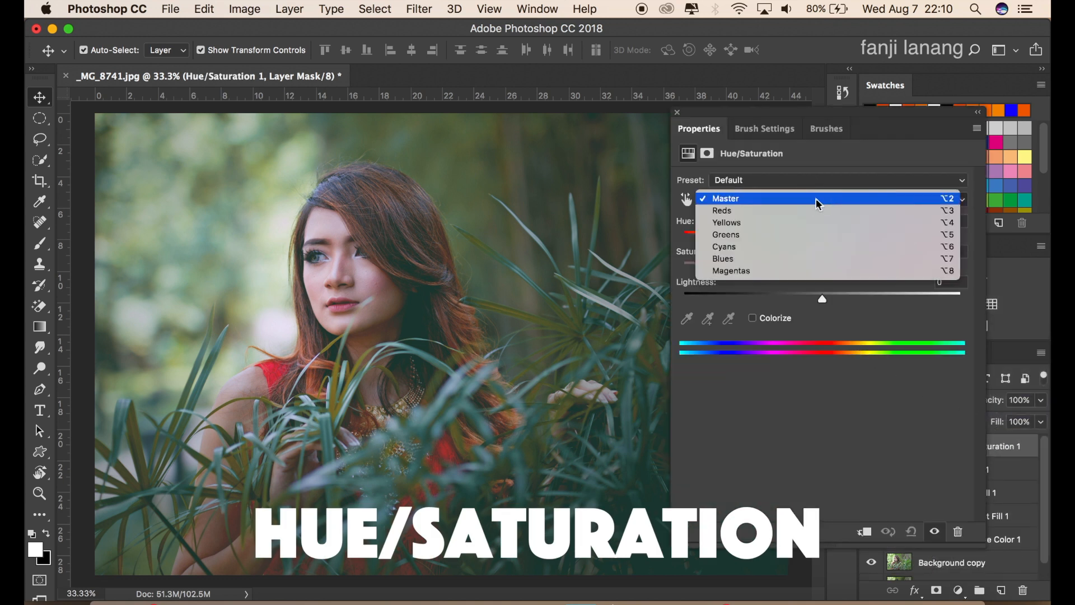
left_click(813, 211)
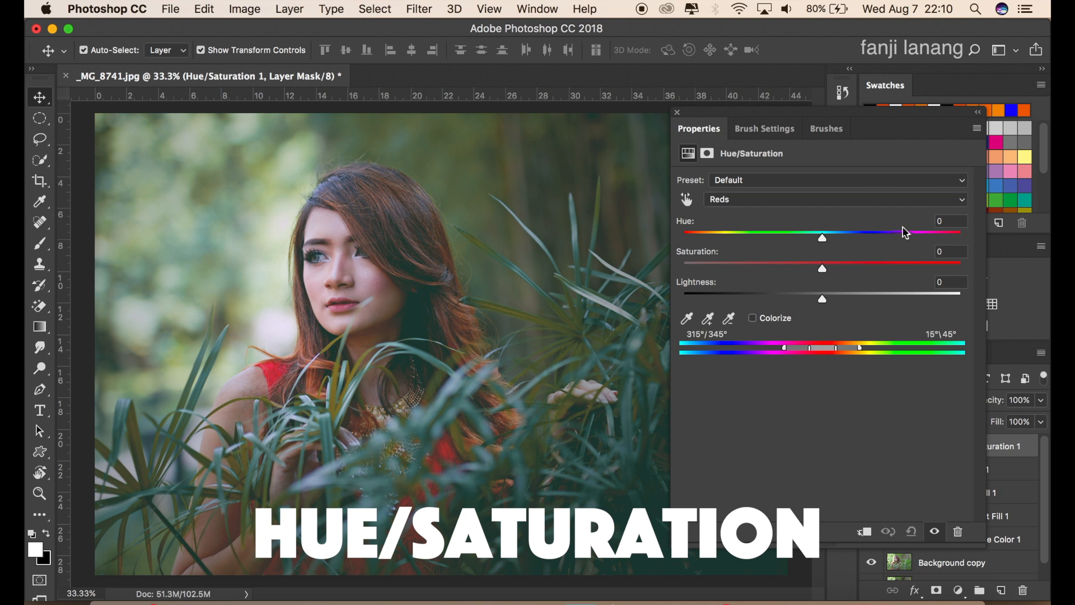
left_click(940, 223)
type("1")
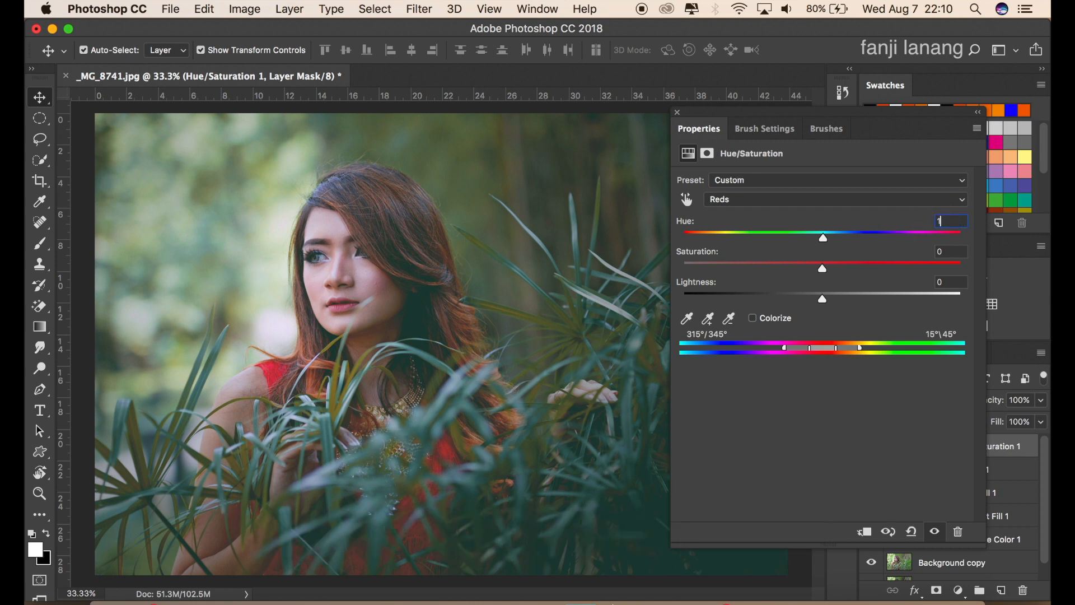
type("0")
left_click(677, 111)
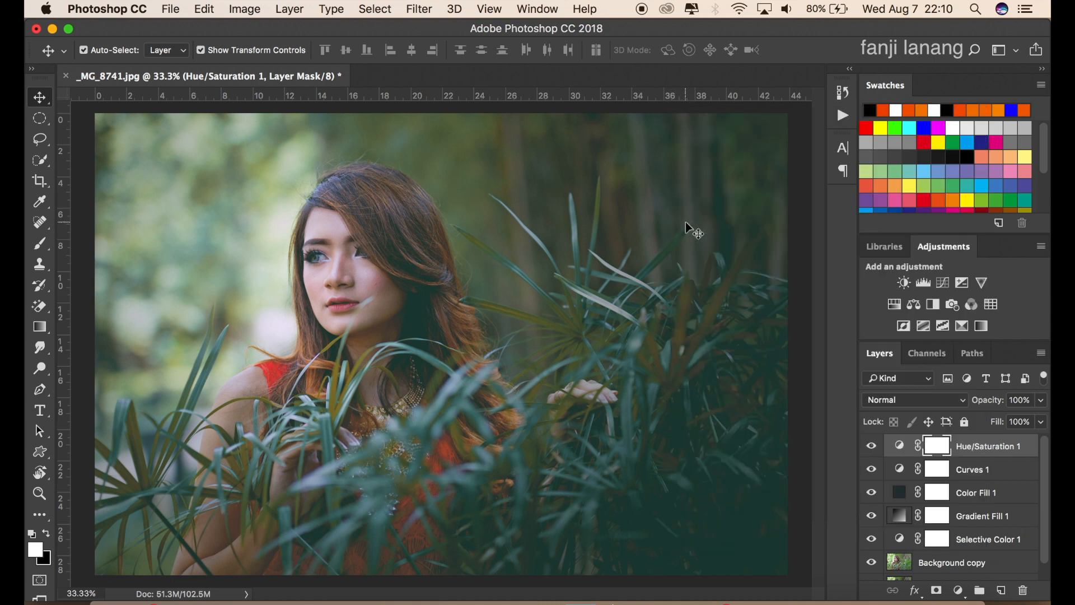
Add a new top layer and stamp the signature brush once in white at 600 px in the photo's lower-right corner
left_click(1001, 590)
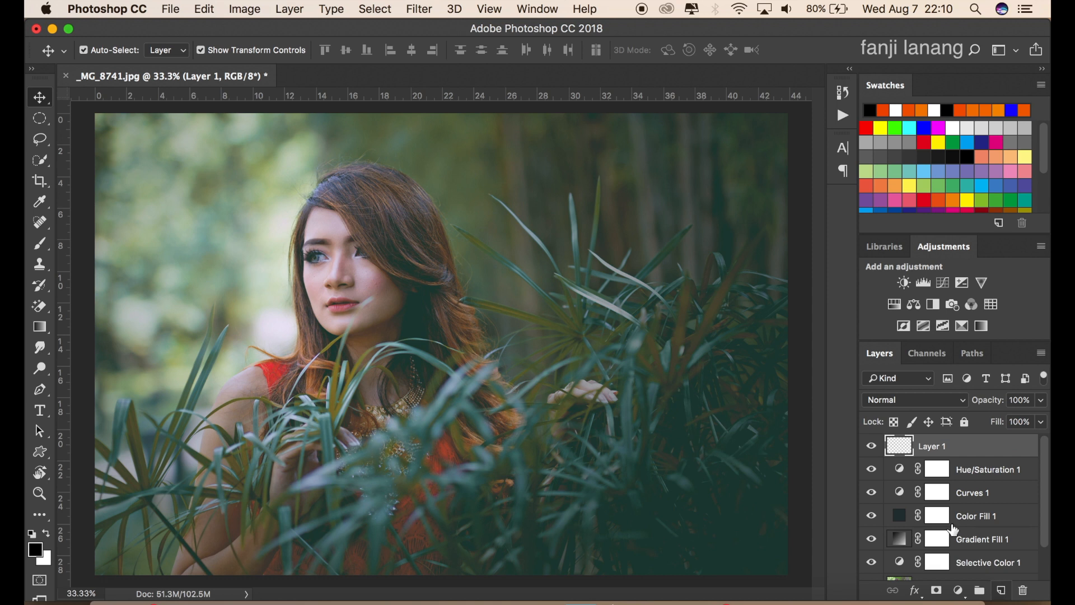
key("x")
left_click(40, 244)
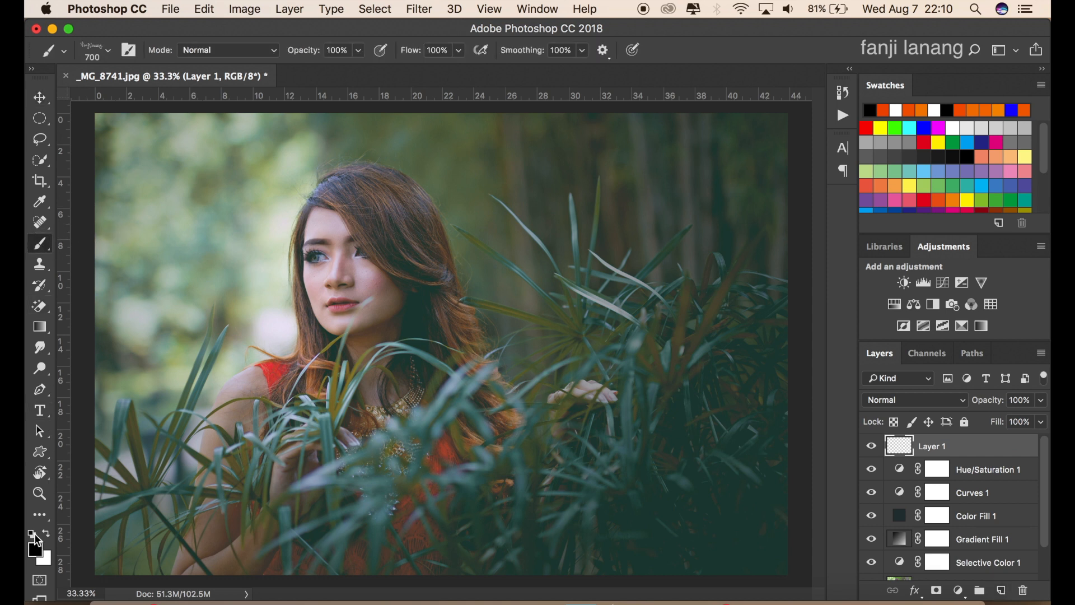
left_click(47, 532)
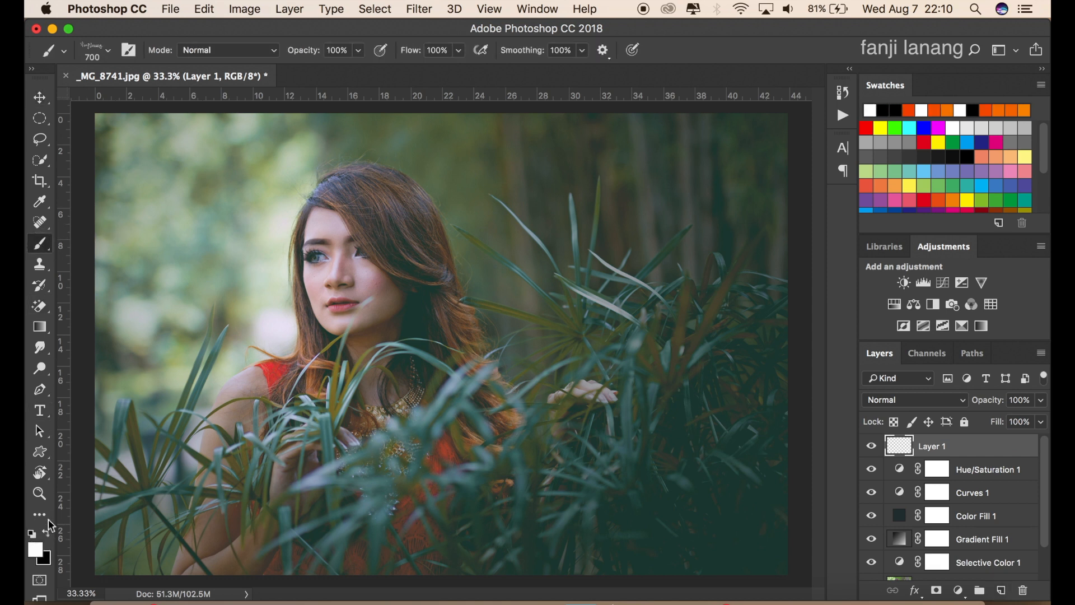
left_click(110, 53)
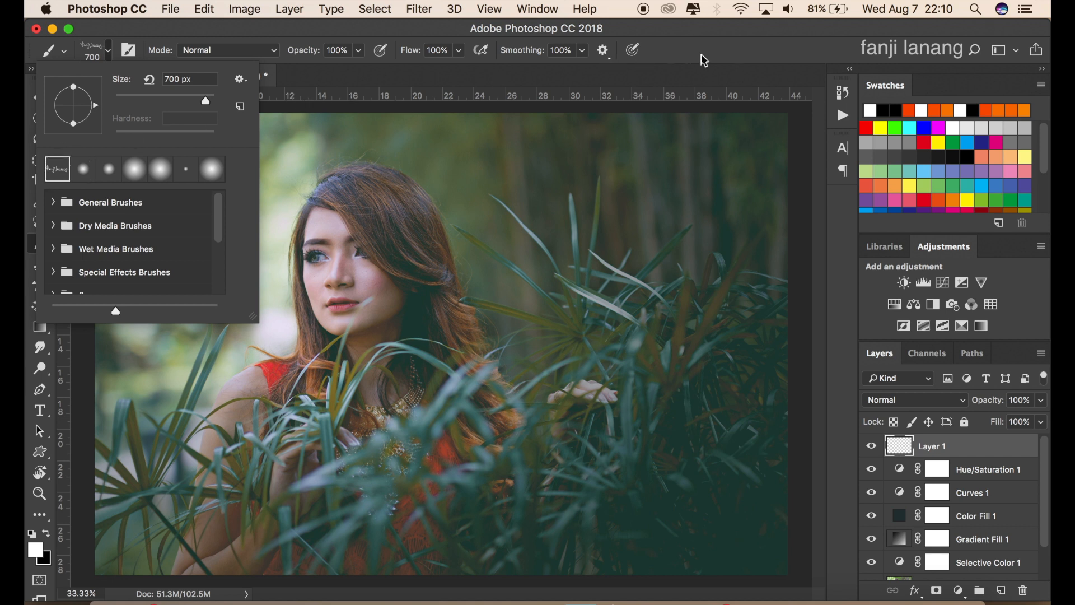
left_click(769, 43)
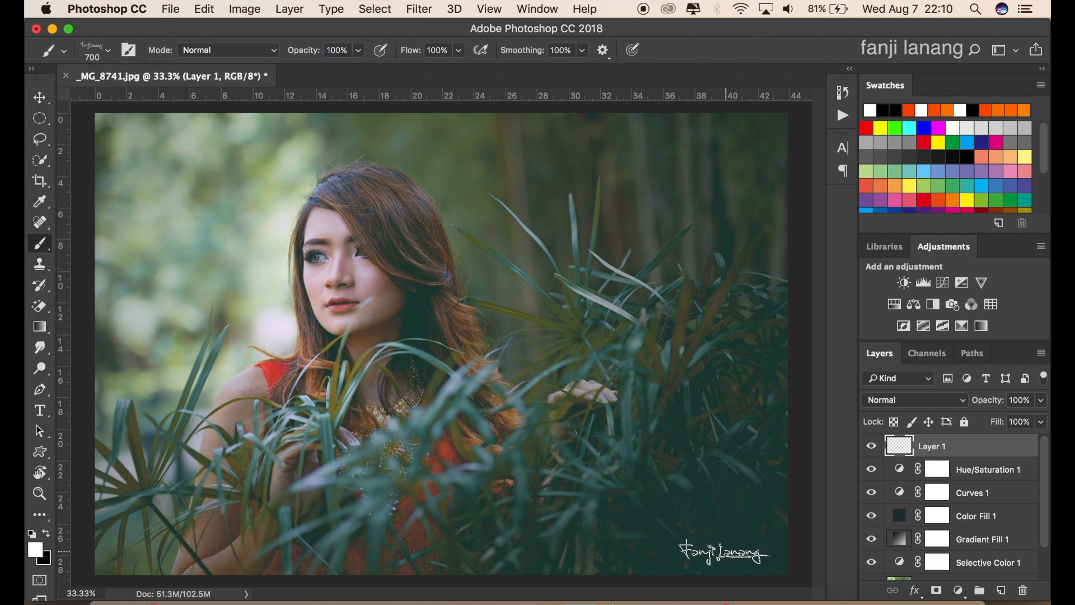
key("bracketleft")
left_click(728, 549)
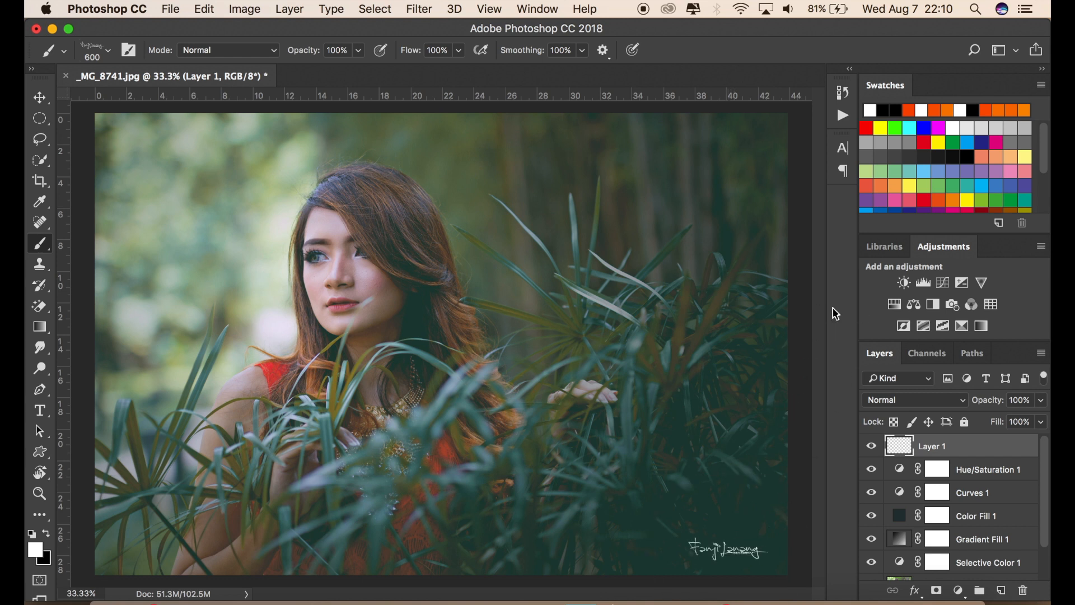